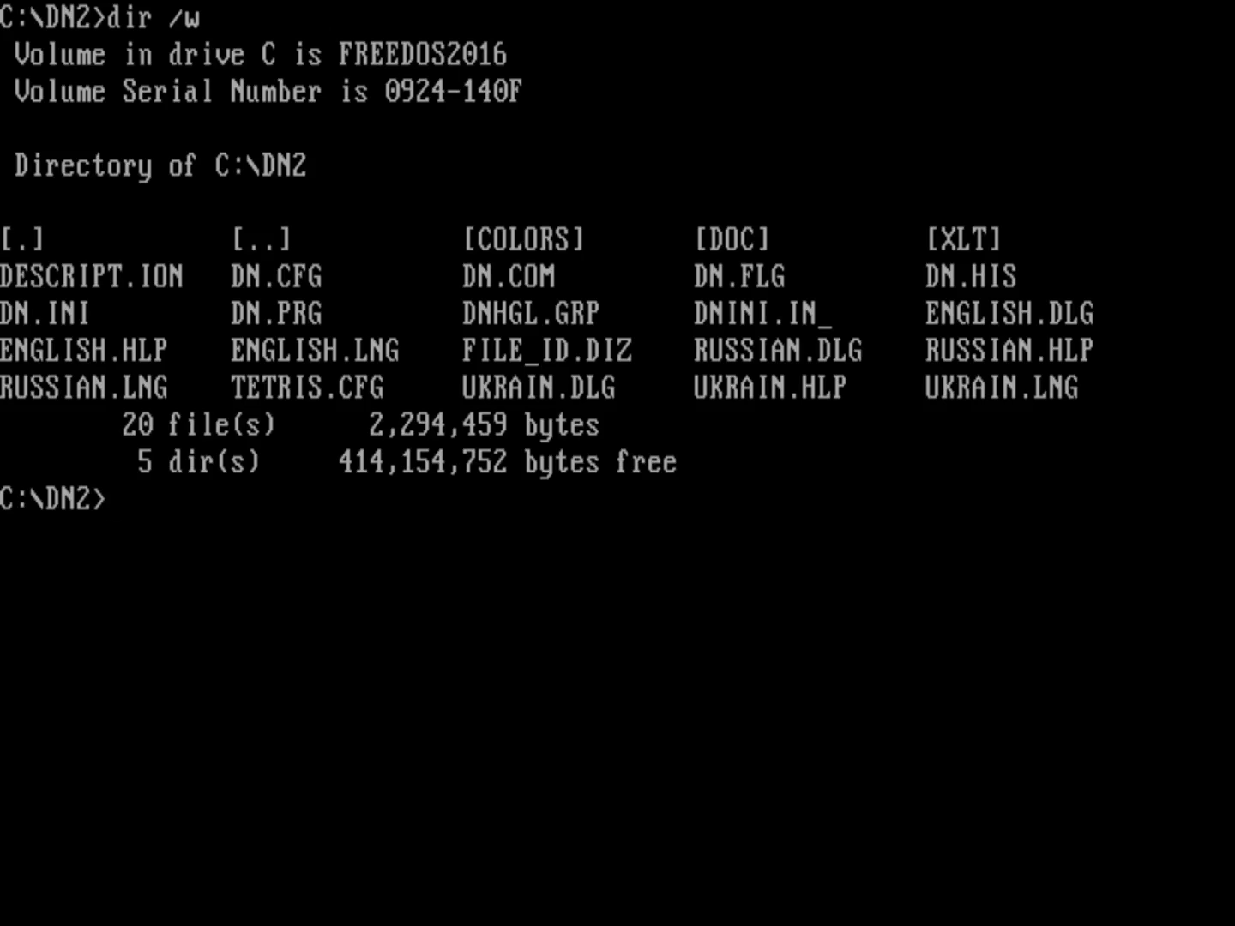
# Launch DOS Navigator with 'dn' and activate the left panel listing C:\DN2.
pyautogui.write('dn')
pyautogui.press('Return')
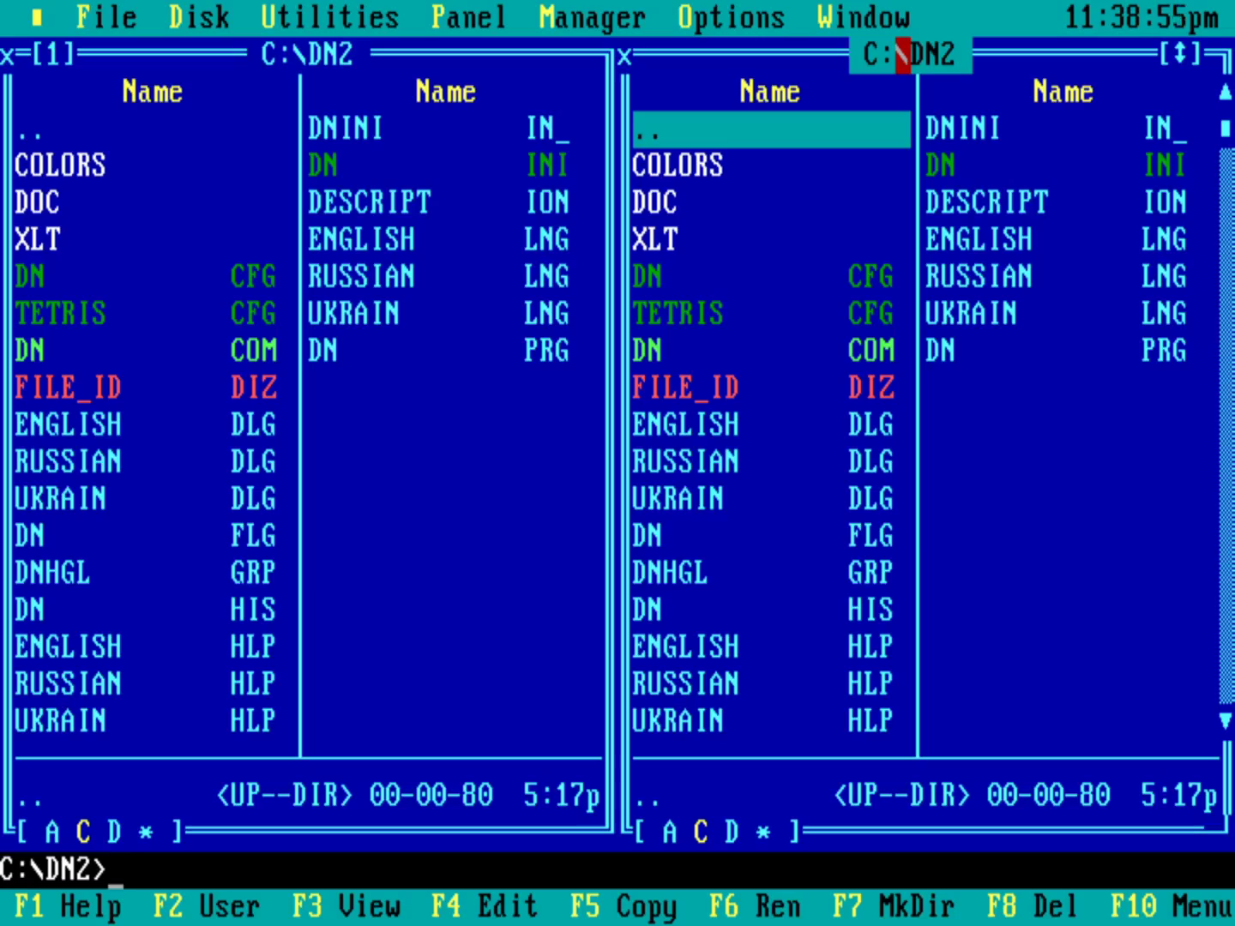
pyautogui.click(193, 204)
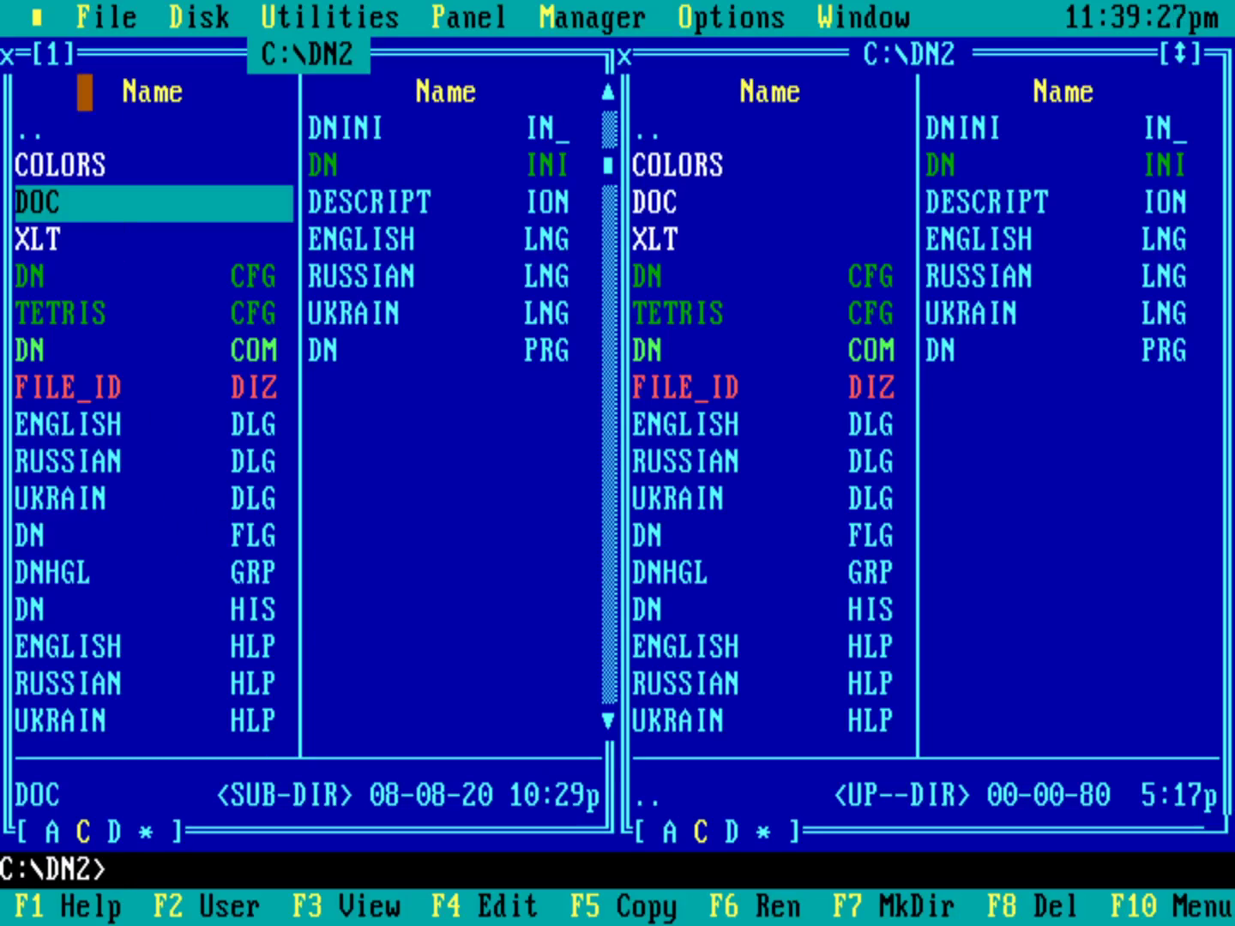
# Move the left panel from C:\DN2 up to C:\ and into TEMP, selecting INDEX.LST.
pyautogui.click(22, 128)
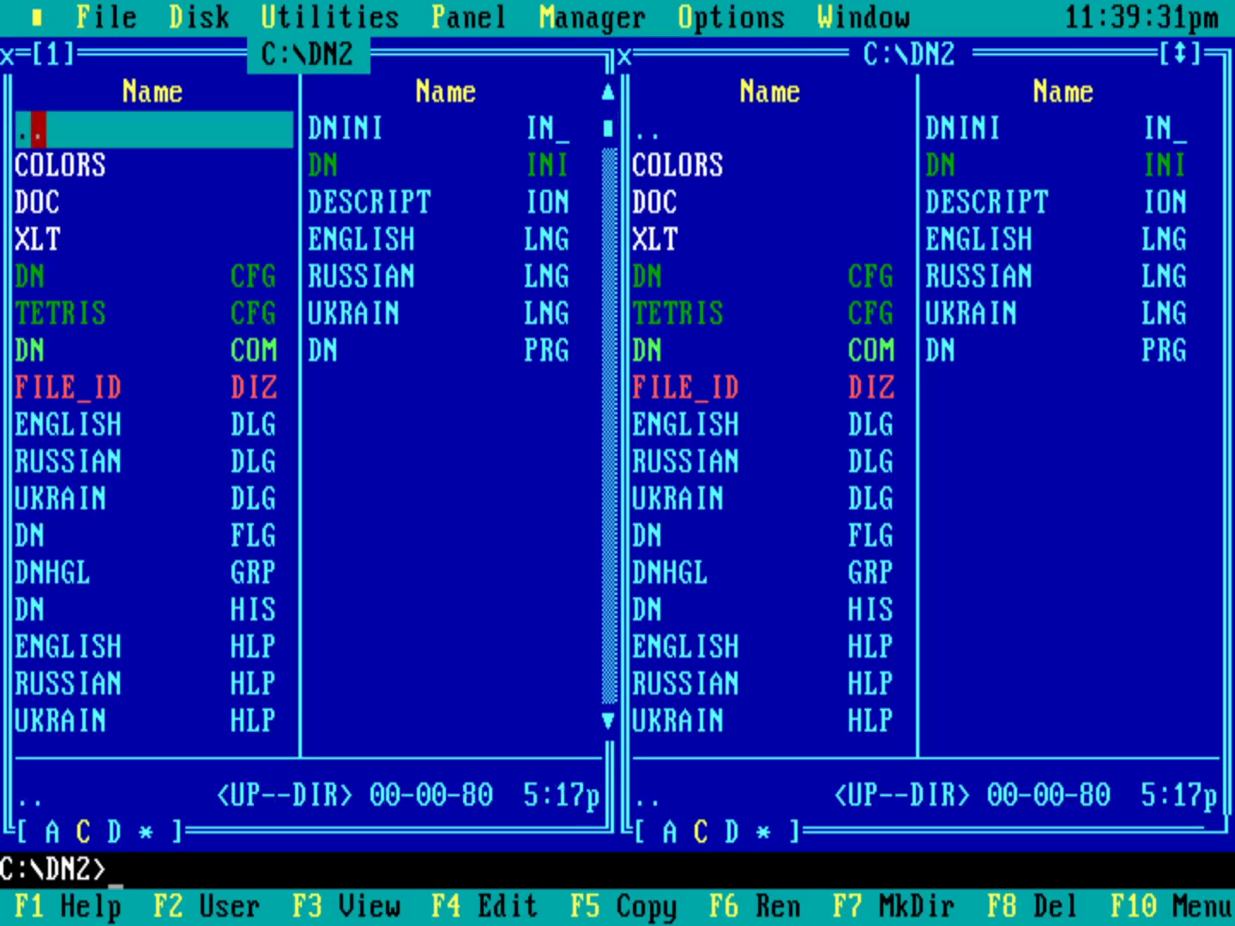
pyautogui.doubleClick(38, 129)
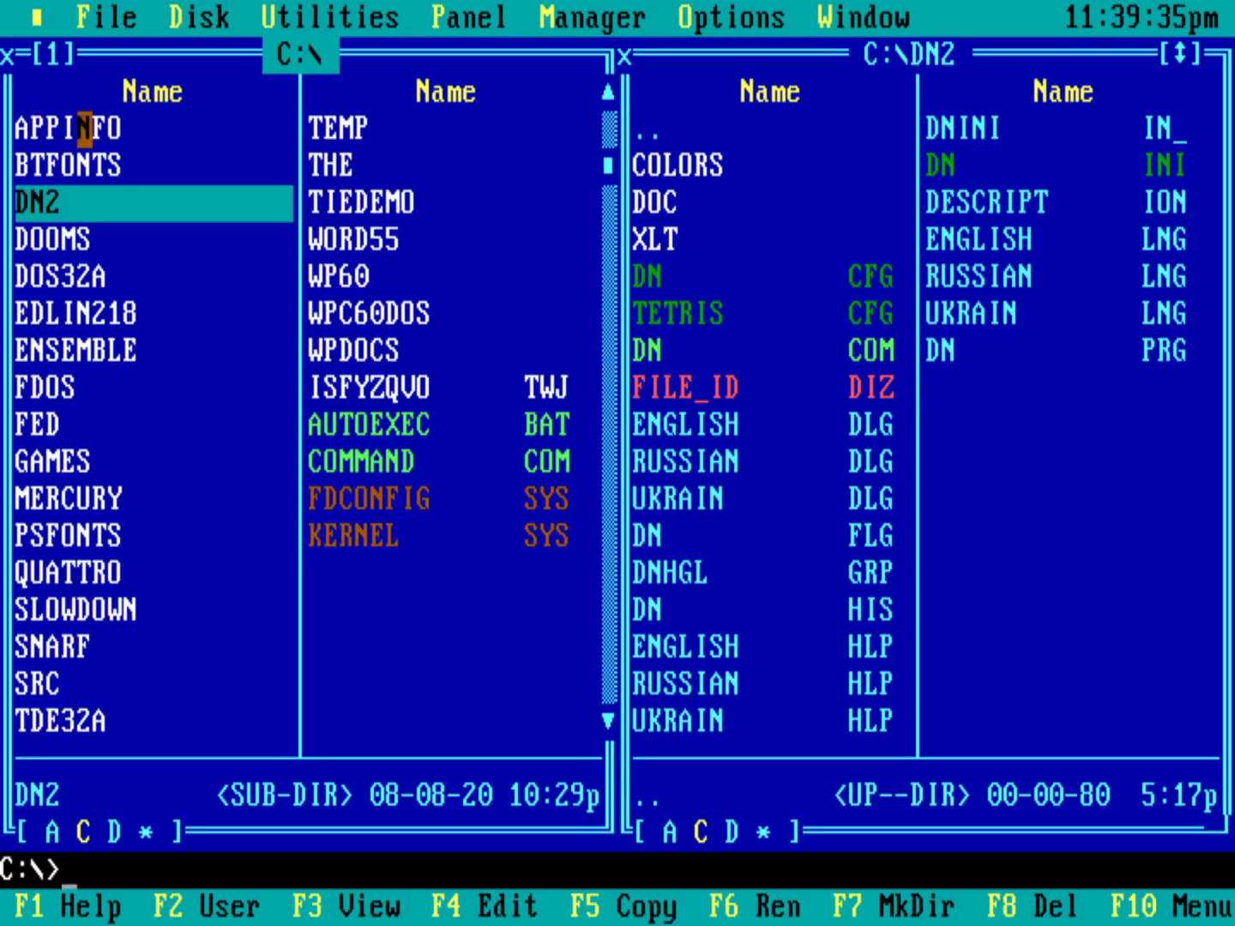
pyautogui.click(347, 128)
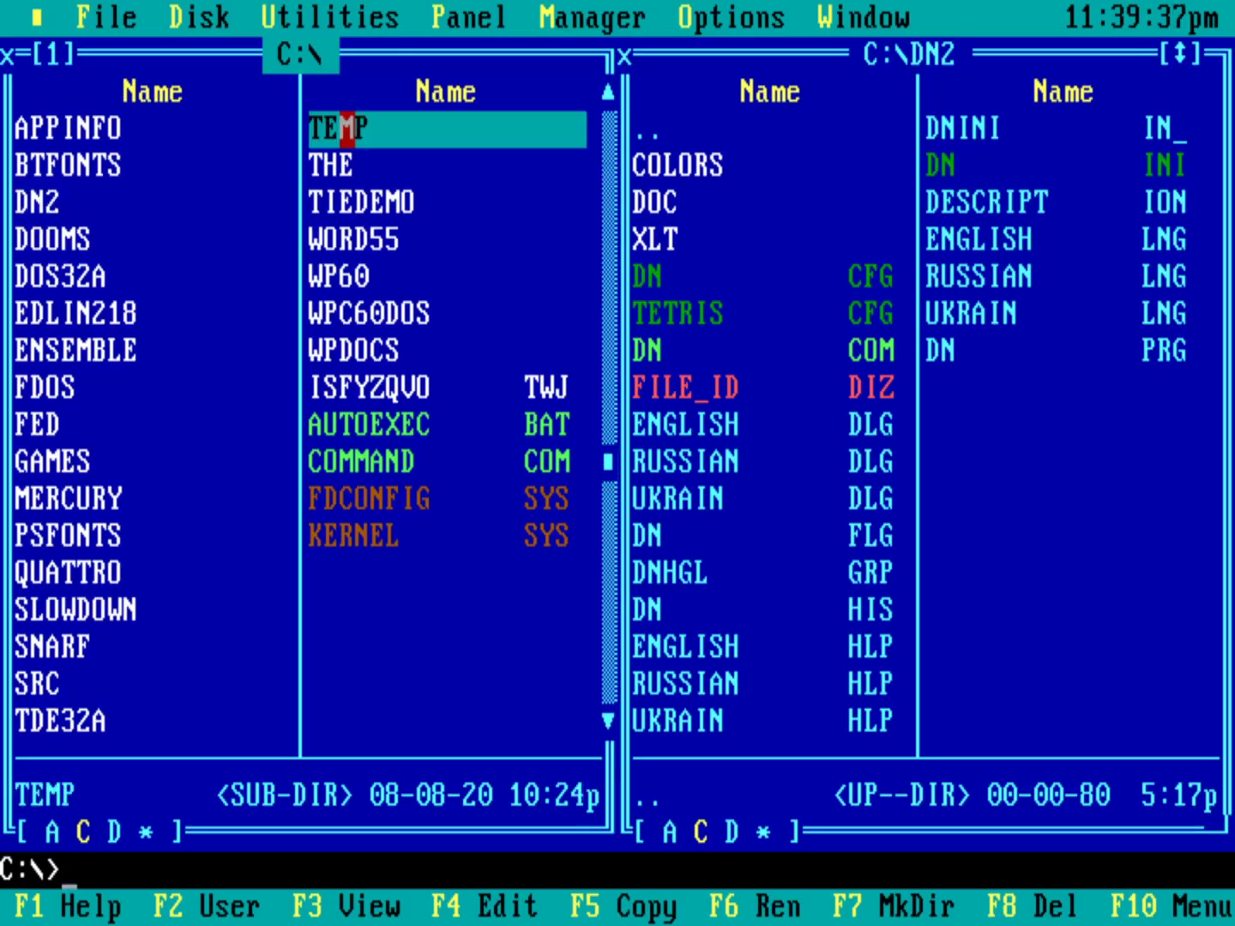
pyautogui.doubleClick(347, 129)
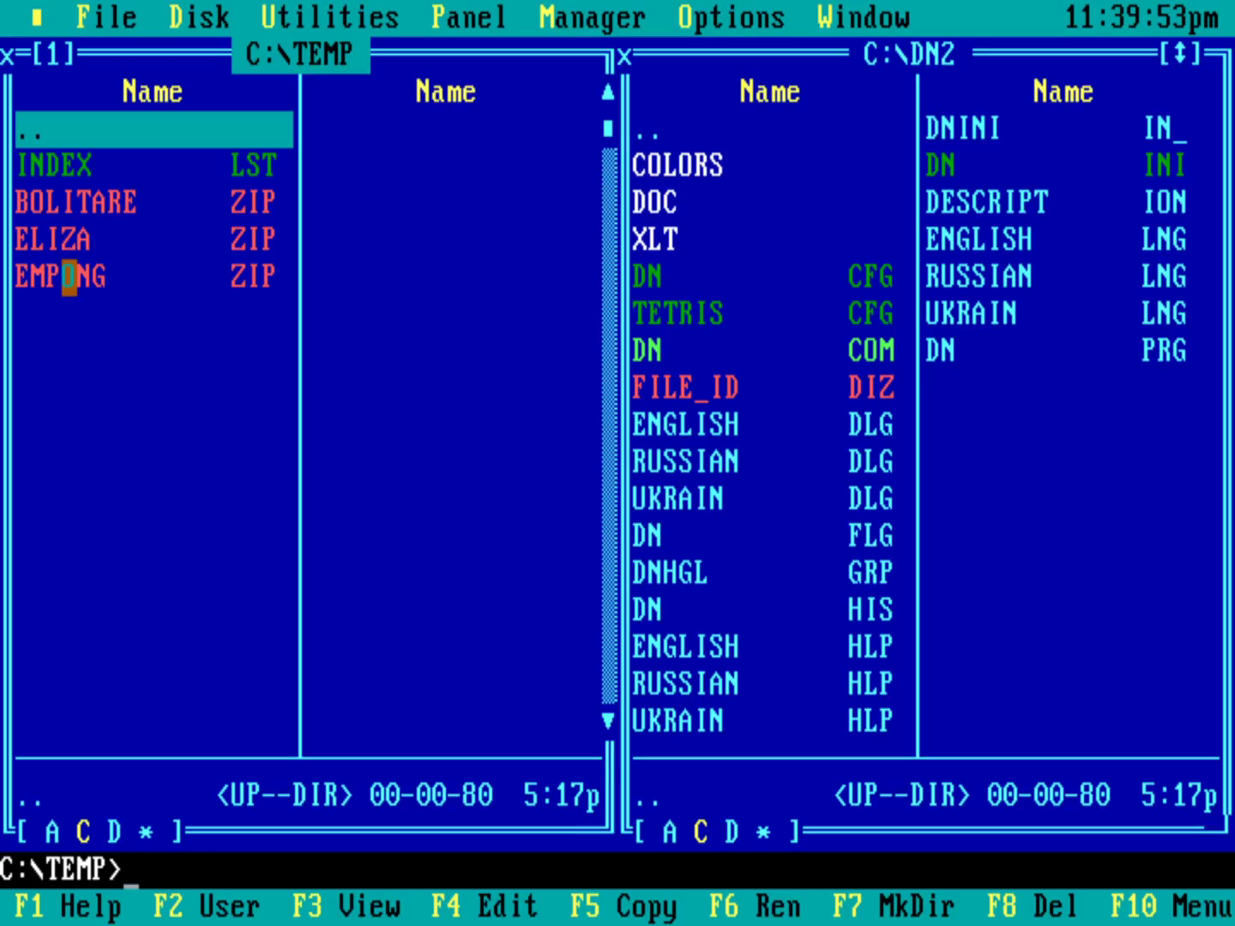
pyautogui.click(52, 164)
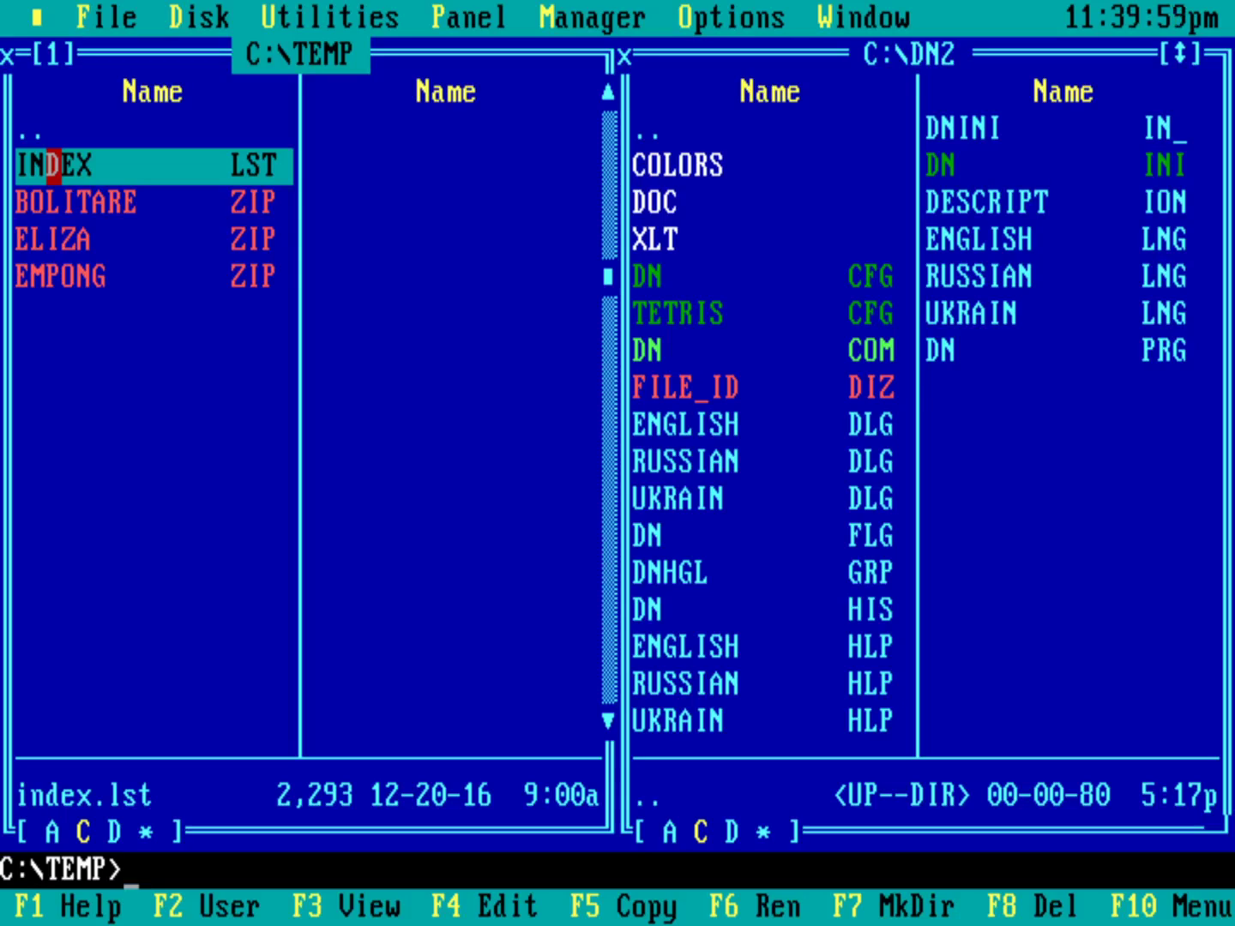
# View INDEX.LST, scroll to its end and back to the top, then close the viewer.
pyautogui.press('F3')
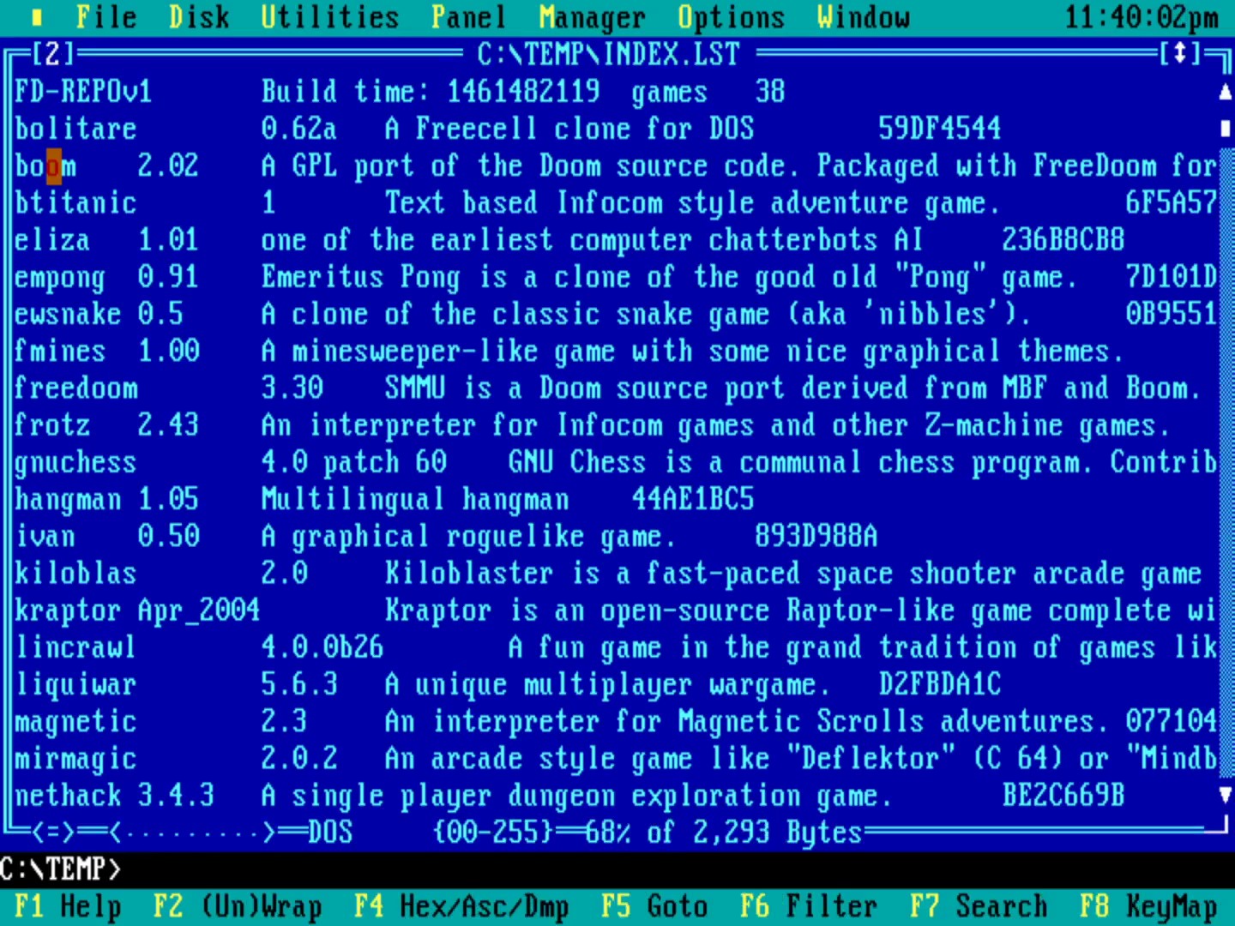
pyautogui.press('Down')
pyautogui.press('Down')
pyautogui.press('Down')
pyautogui.press('Down')
pyautogui.press('Down')
pyautogui.press('Down')
pyautogui.press('Down')
pyautogui.press('Down')
pyautogui.press('Down')
pyautogui.press('Down')
pyautogui.press('Down')
pyautogui.press('Down')
pyautogui.press('Down')
pyautogui.press('Down')
pyautogui.press('Down')
pyautogui.press('Down')
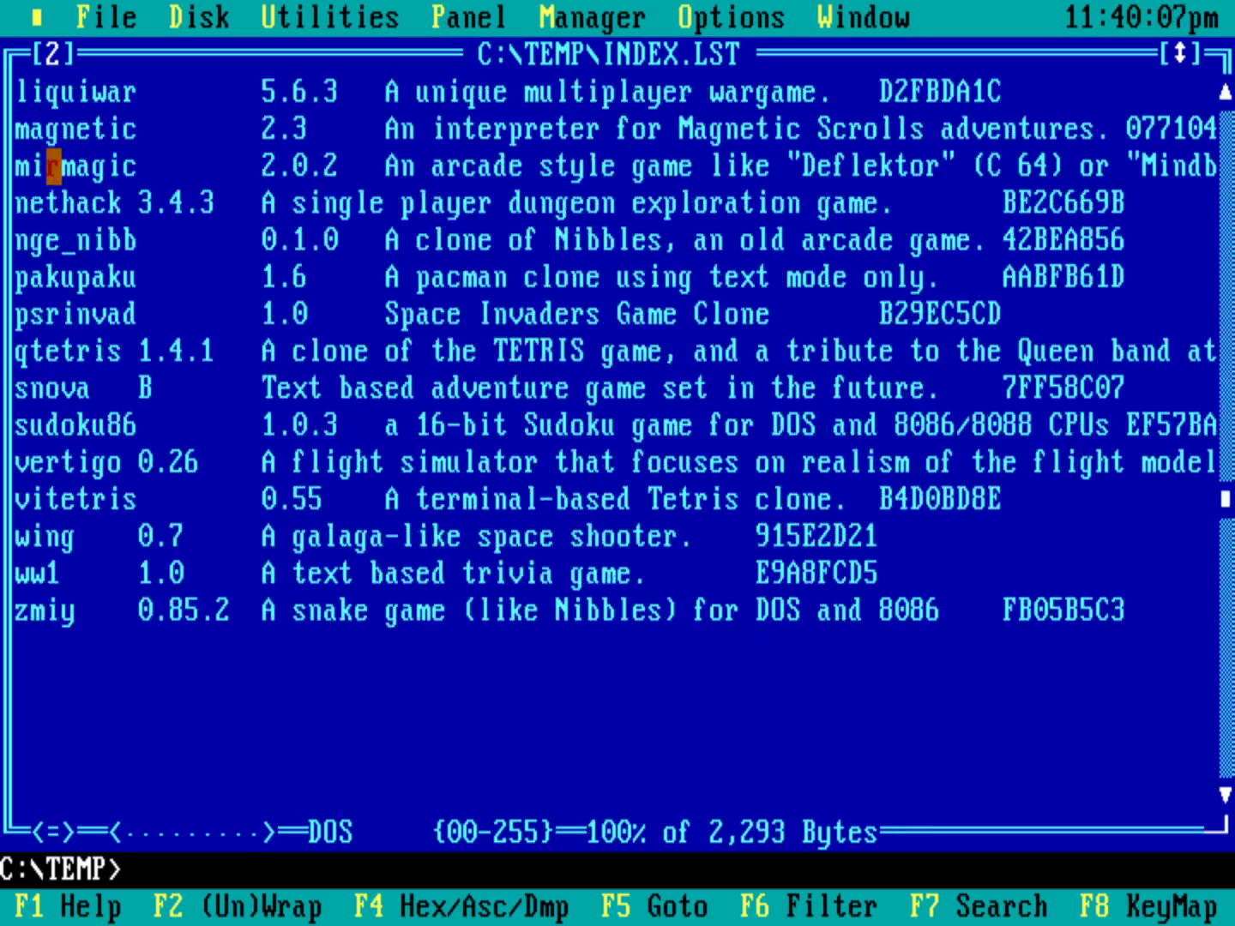
pyautogui.press('Up')
pyautogui.press('Up')
pyautogui.press('Up')
pyautogui.press('Up')
pyautogui.press('Up')
pyautogui.press('Up')
pyautogui.press('Up')
pyautogui.press('Up')
pyautogui.press('Up')
pyautogui.press('Up')
pyautogui.press('Up')
pyautogui.press('Up')
pyautogui.press('Up')
pyautogui.press('Up')
pyautogui.press('Up')
pyautogui.press('Up')
pyautogui.press('Up')
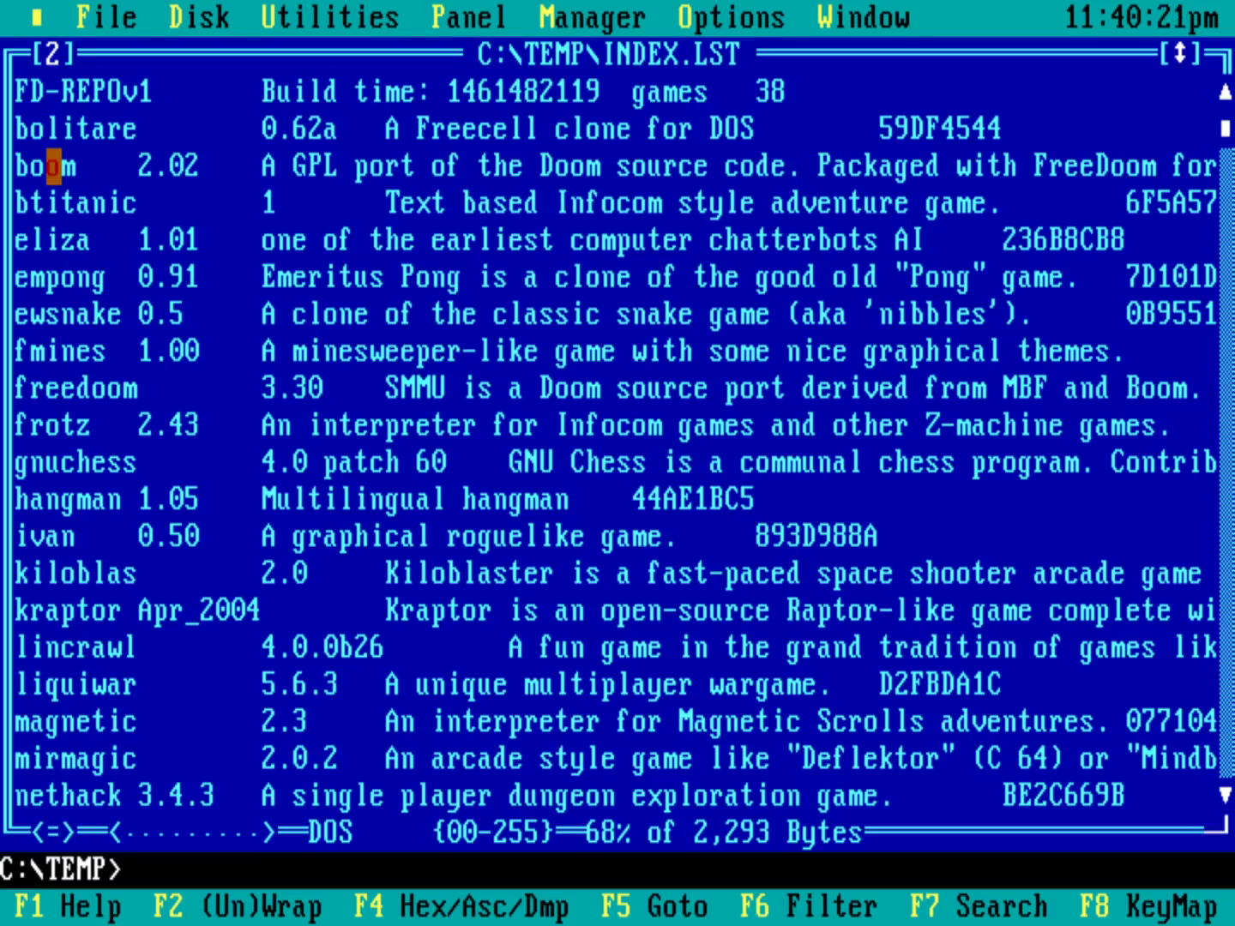
pyautogui.press('Escape')
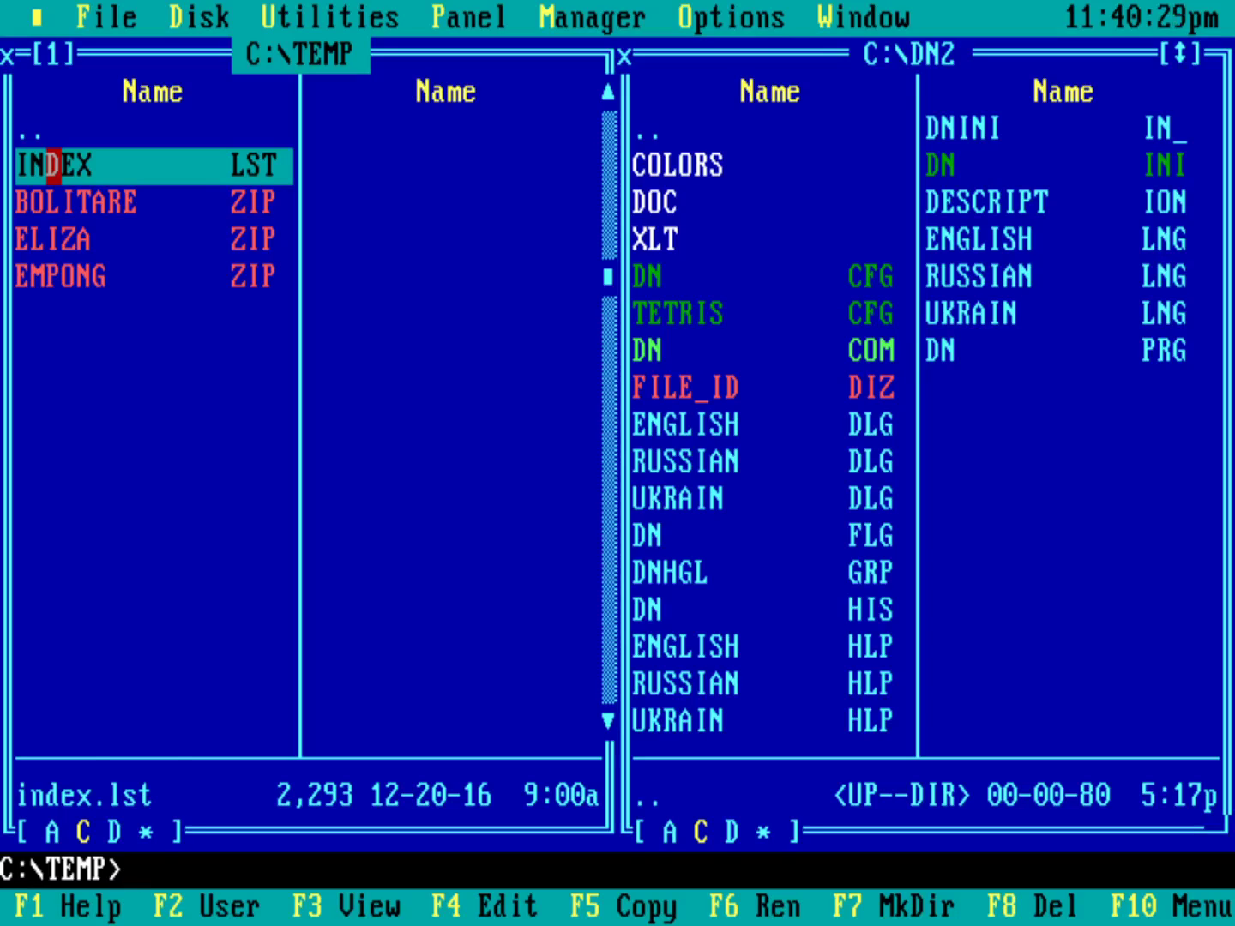
# Mark INDEX.LST, BOLITARE.ZIP, EMPONG.ZIP and ELIZA.ZIP in C:\TEMP.
pyautogui.rightClick(53, 165)
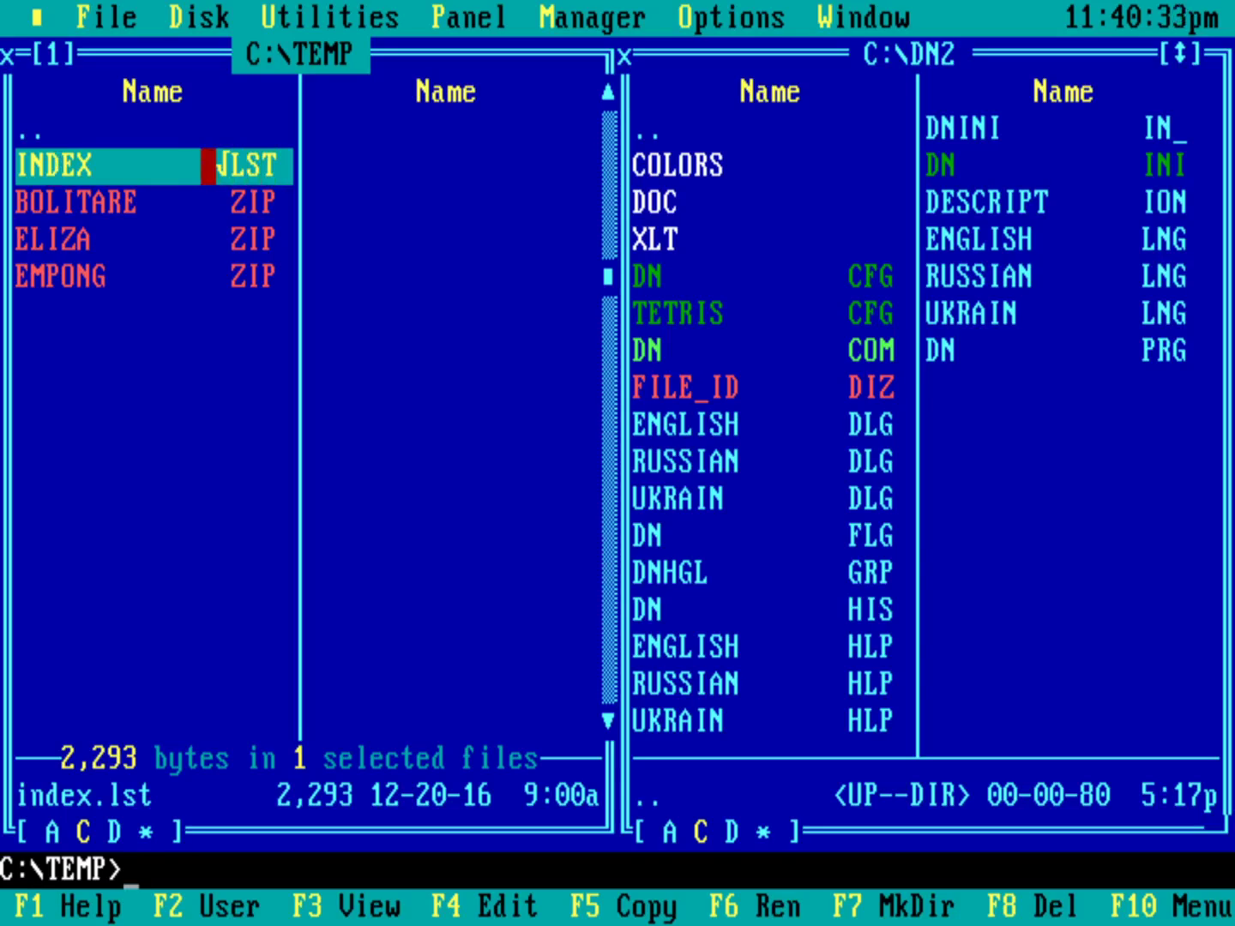
pyautogui.rightClick(178, 203)
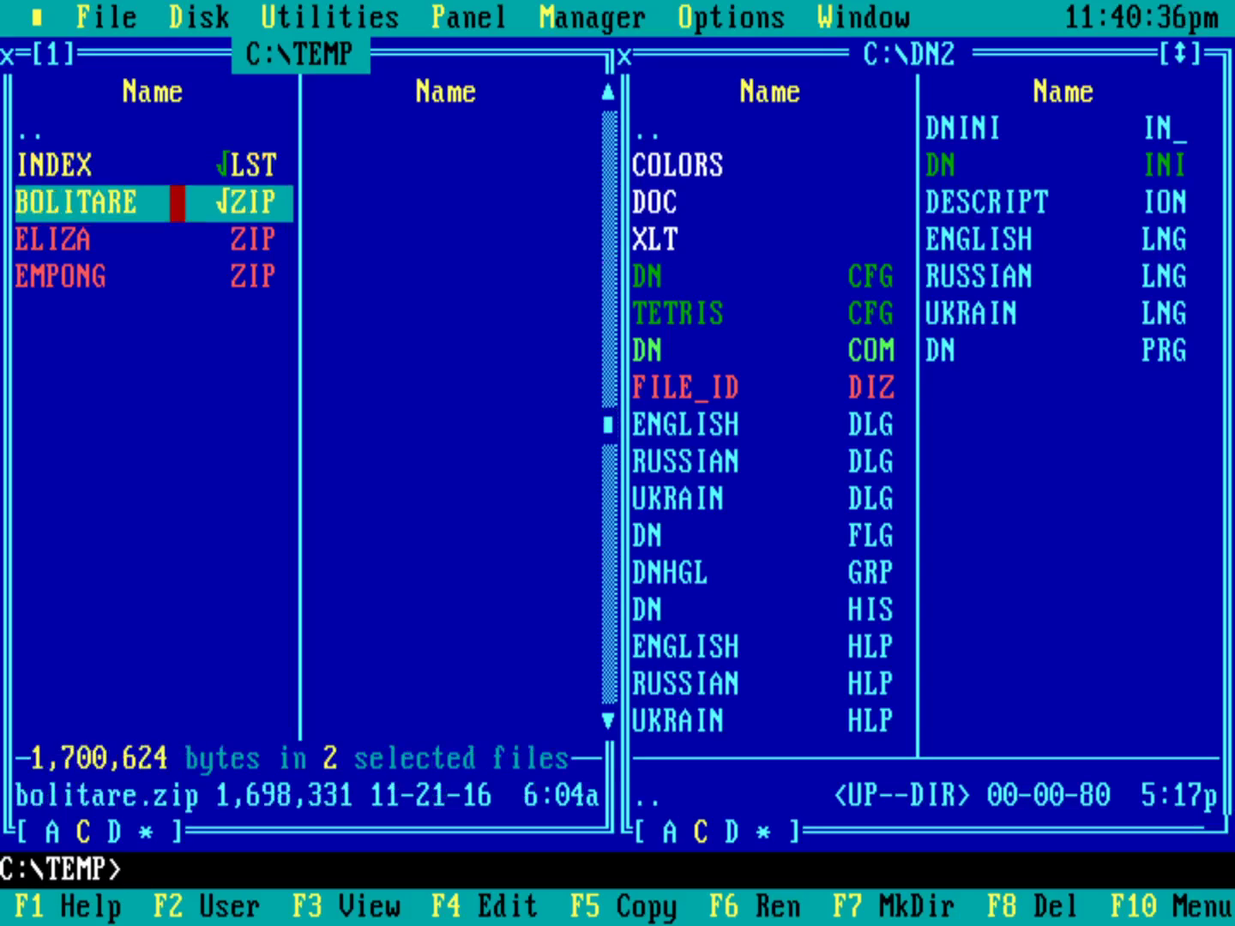
pyautogui.rightClick(163, 275)
pyautogui.rightClick(162, 239)
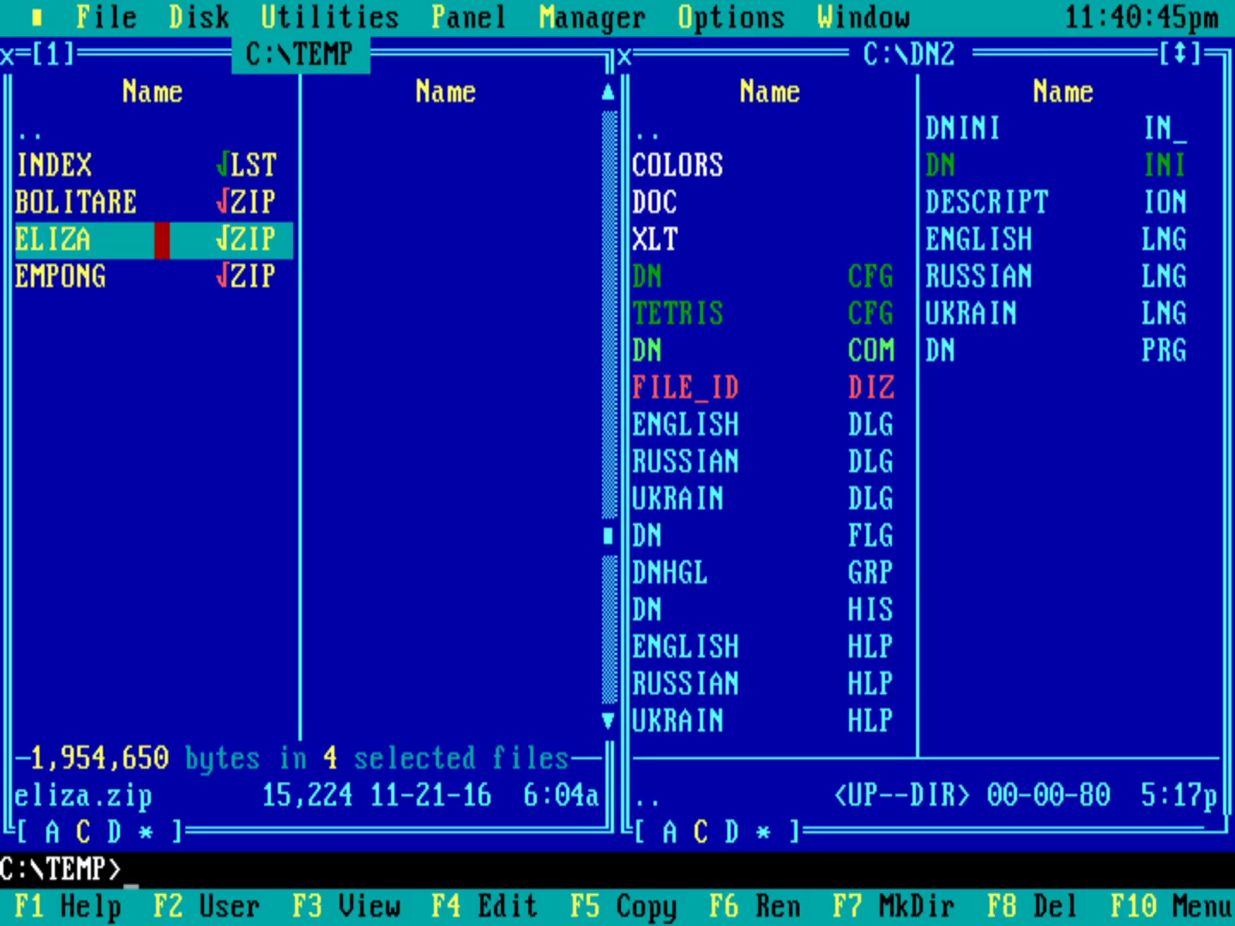
# Delete the four marked files, confirming all of them, including read-only INDEX.LST.
pyautogui.press('F8')
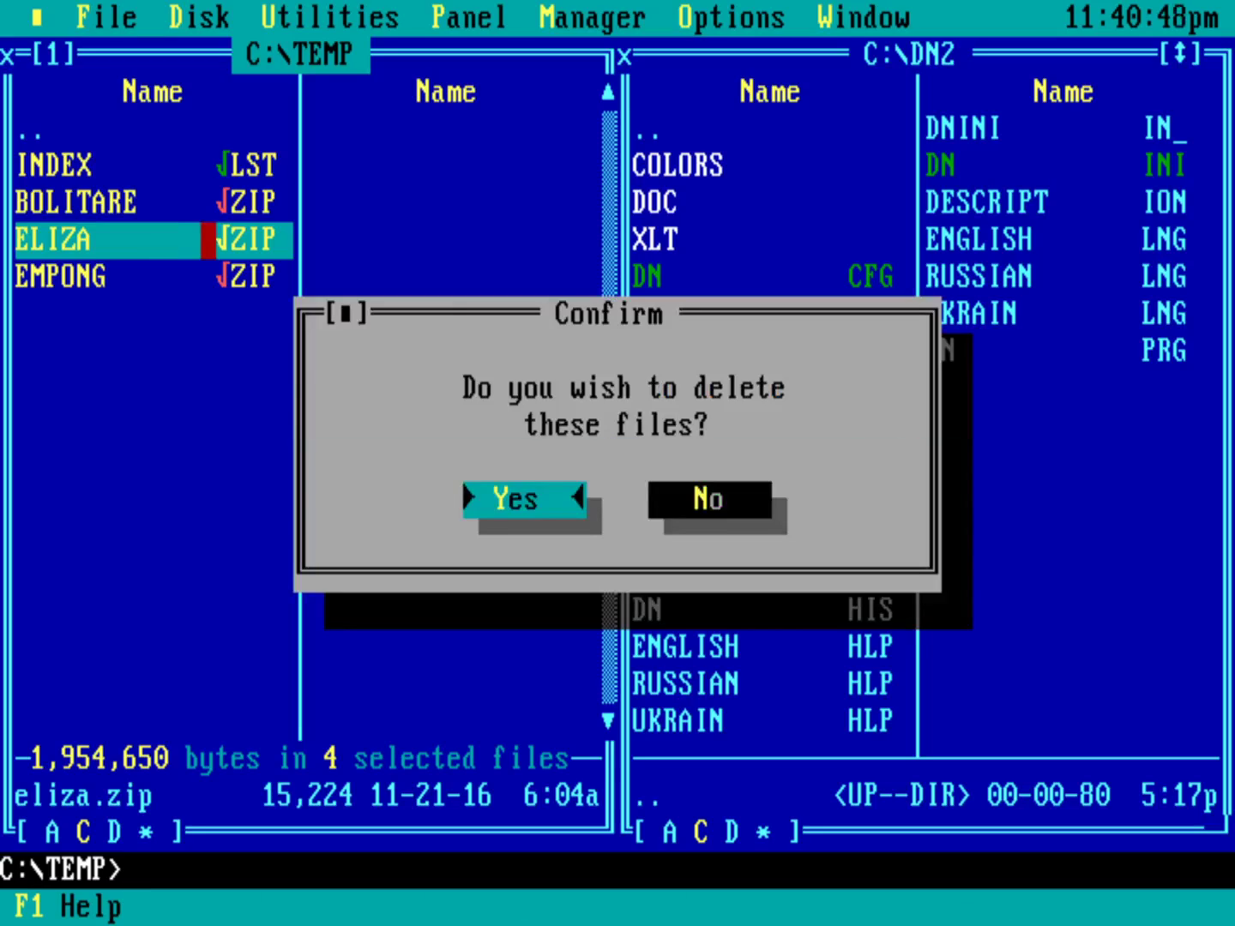
pyautogui.click(580, 500)
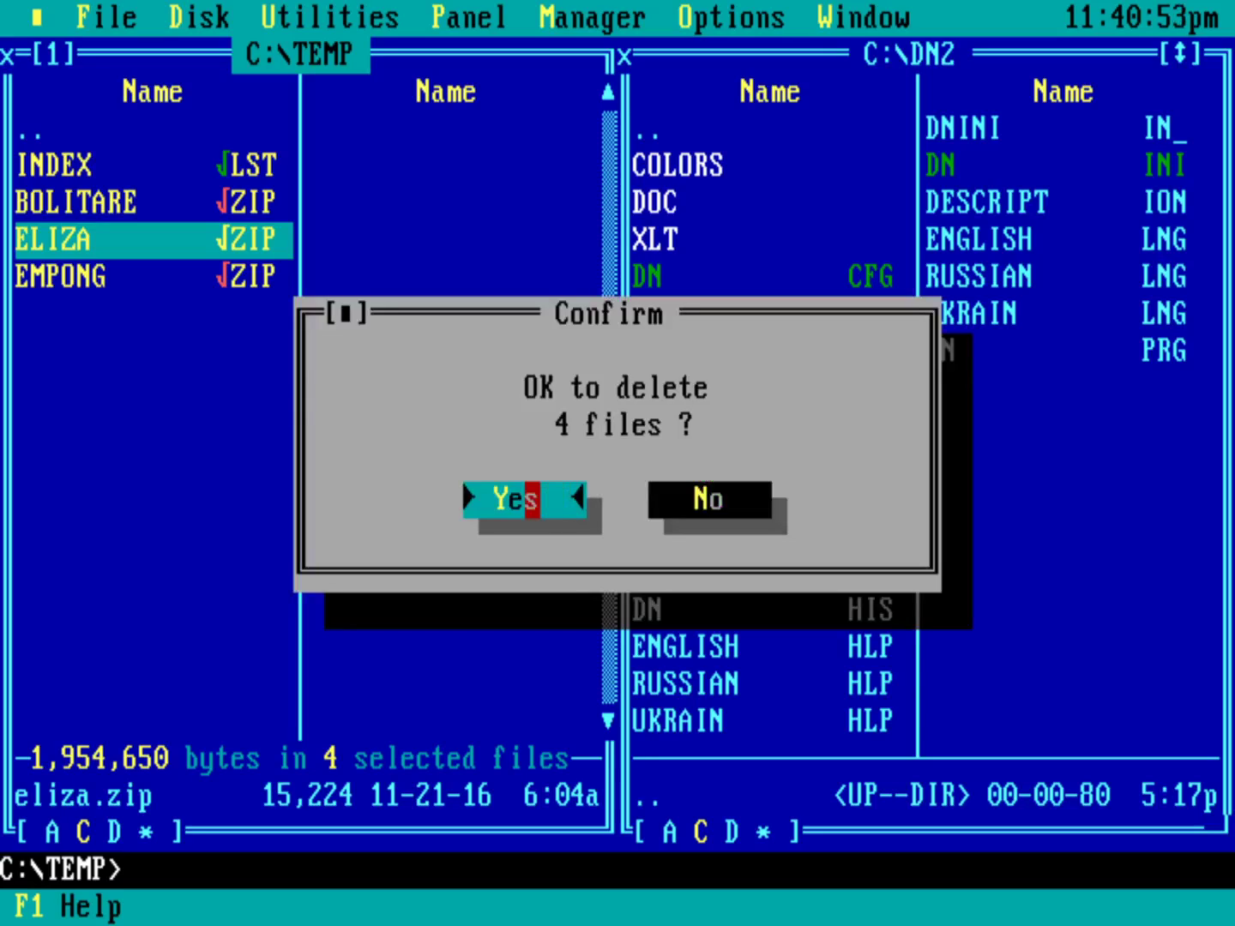
pyautogui.click(517, 499)
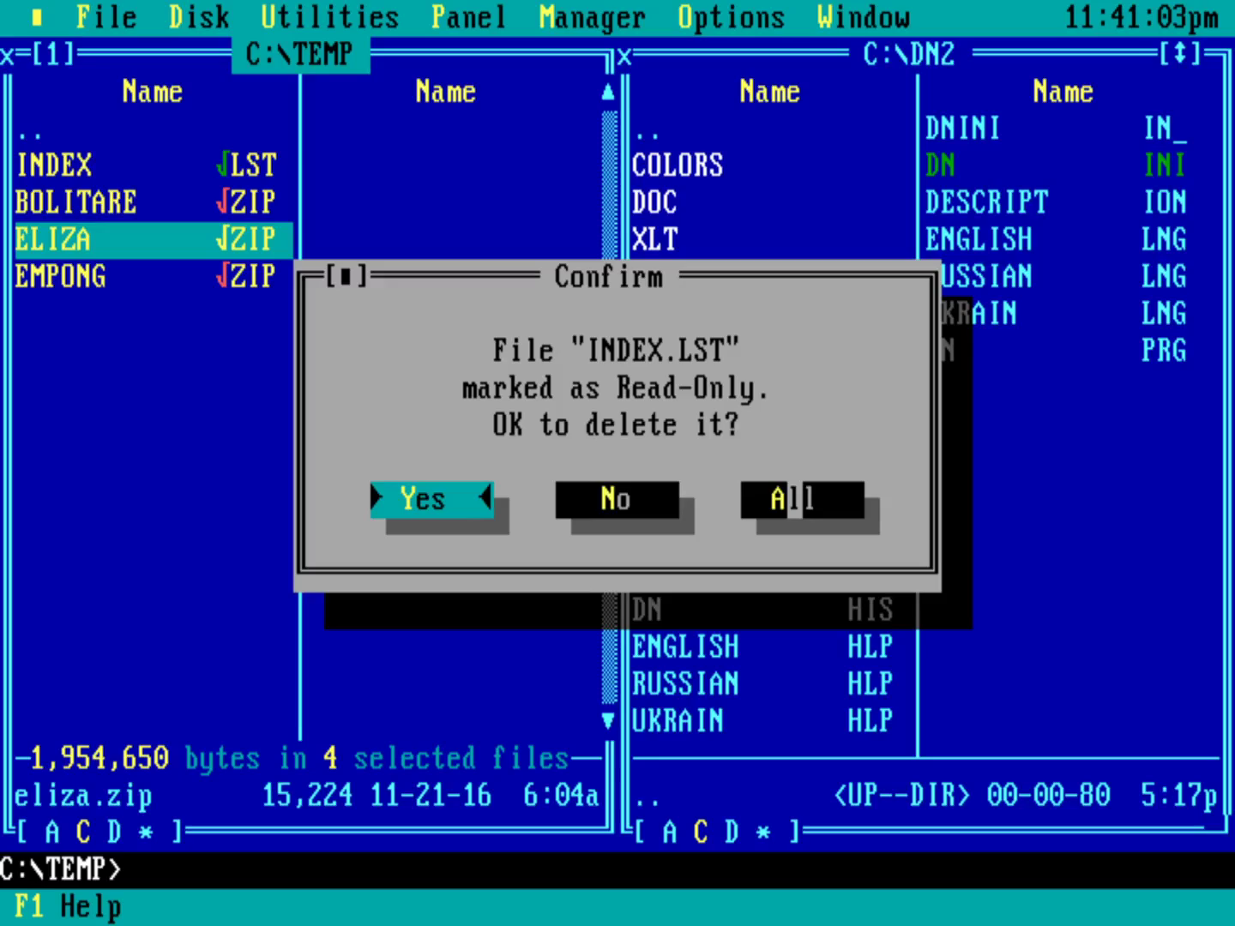
pyautogui.click(786, 499)
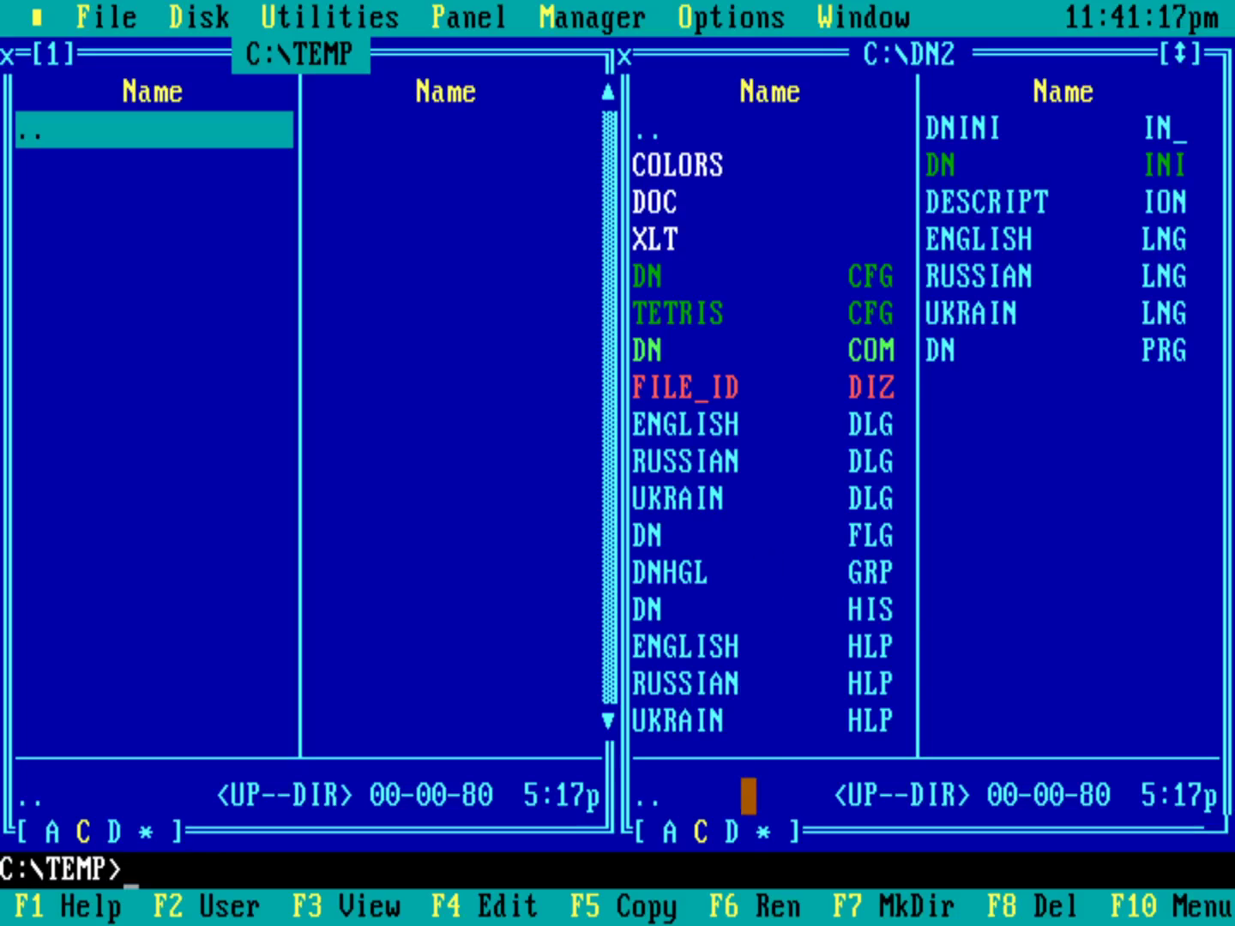
# Copy INDEX.LST, 4DOS.ZIP and B64.ZIP from D:\UTIL into C:\TEMP.
pyautogui.click(733, 830)
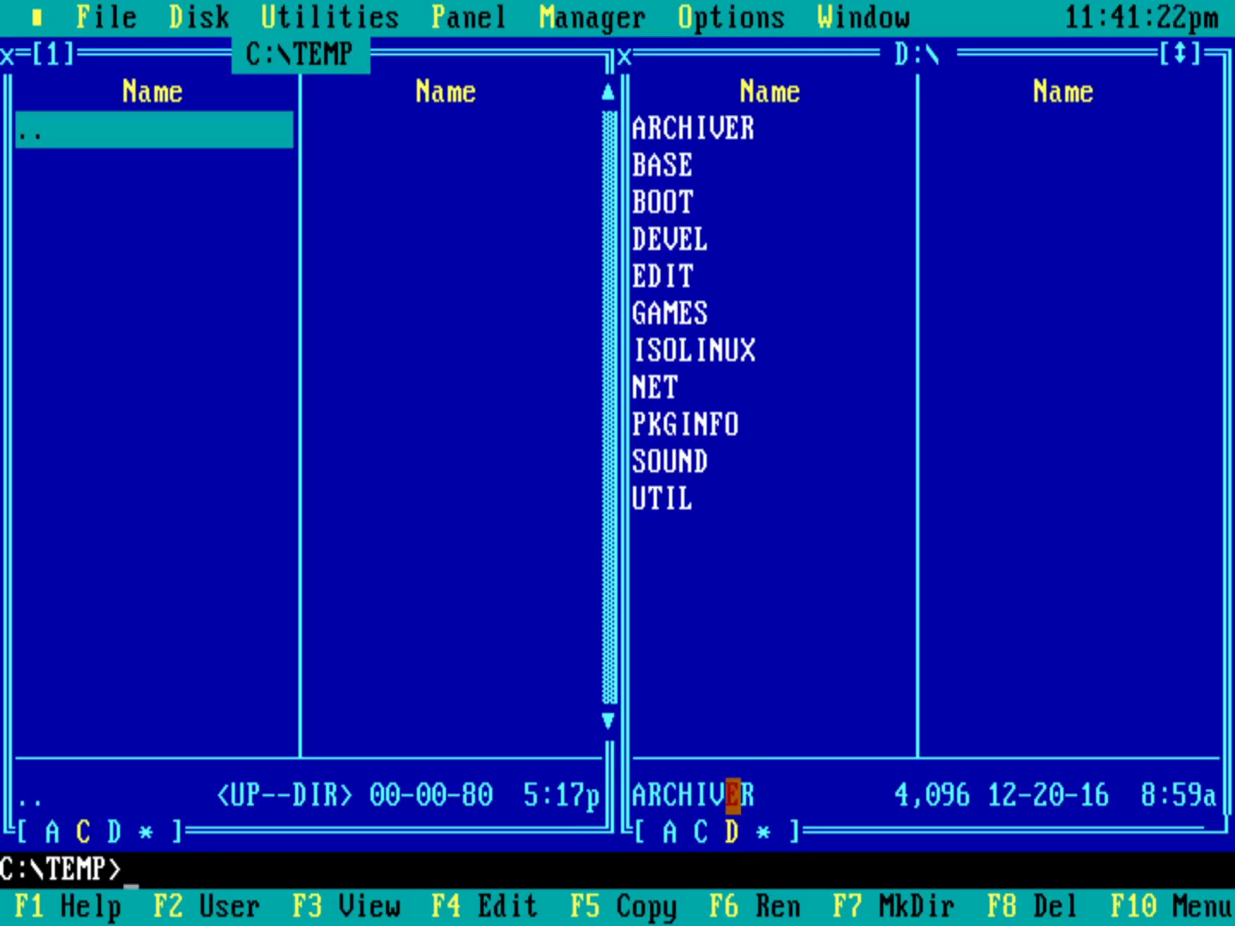
pyautogui.doubleClick(655, 498)
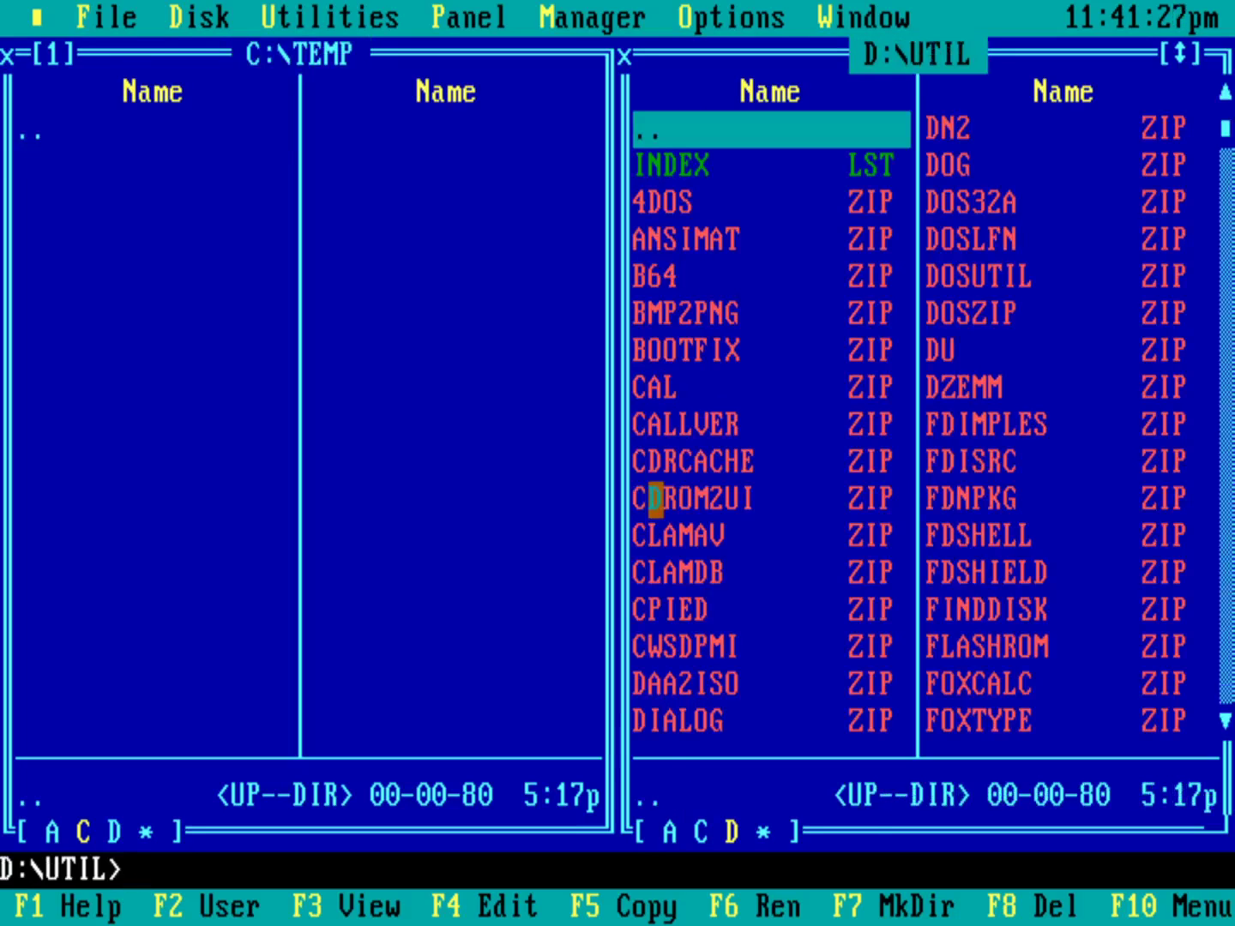
pyautogui.rightClick(655, 165)
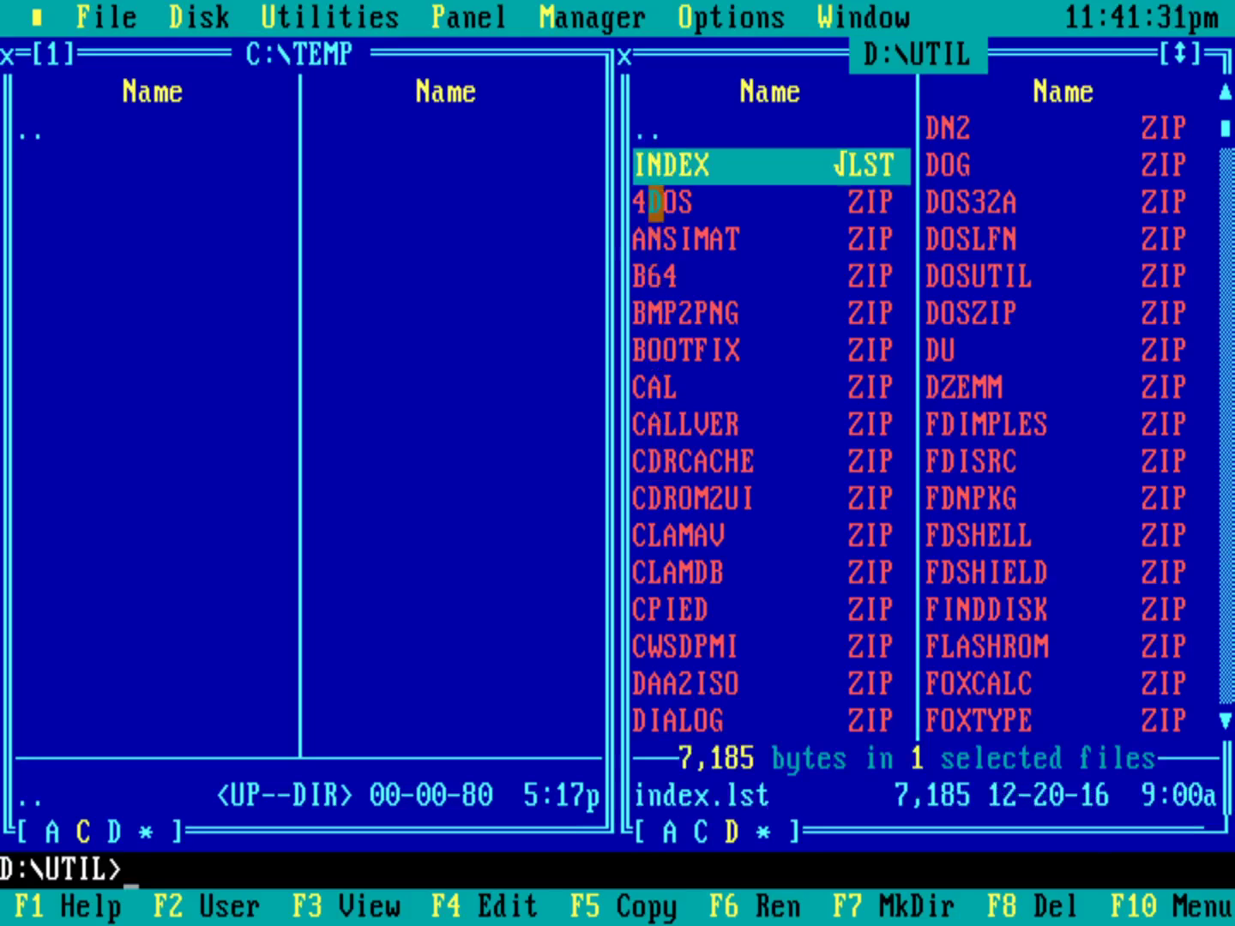
pyautogui.rightClick(655, 203)
pyautogui.rightClick(656, 276)
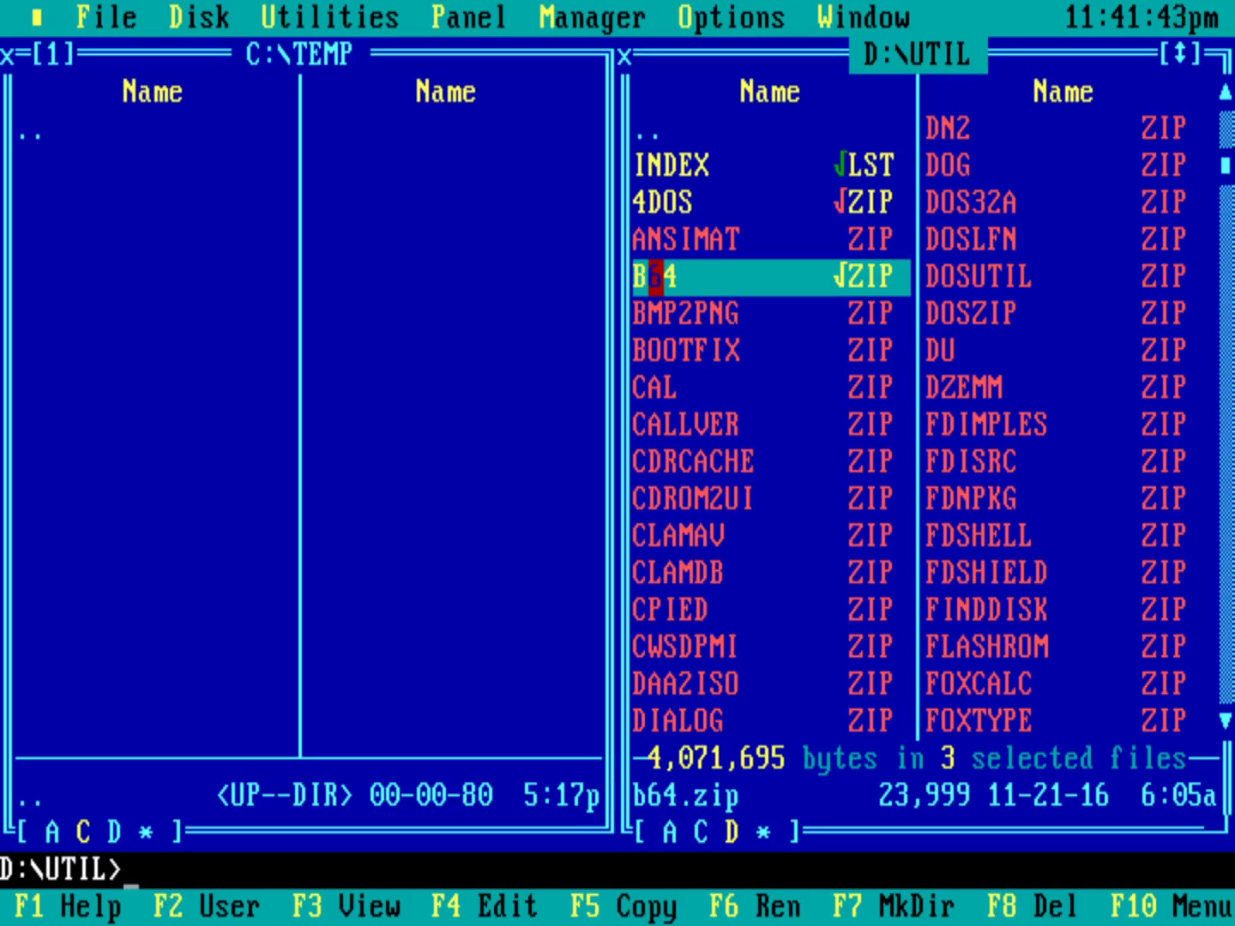
pyautogui.moveTo(657, 276); pyautogui.dragTo(101, 314)
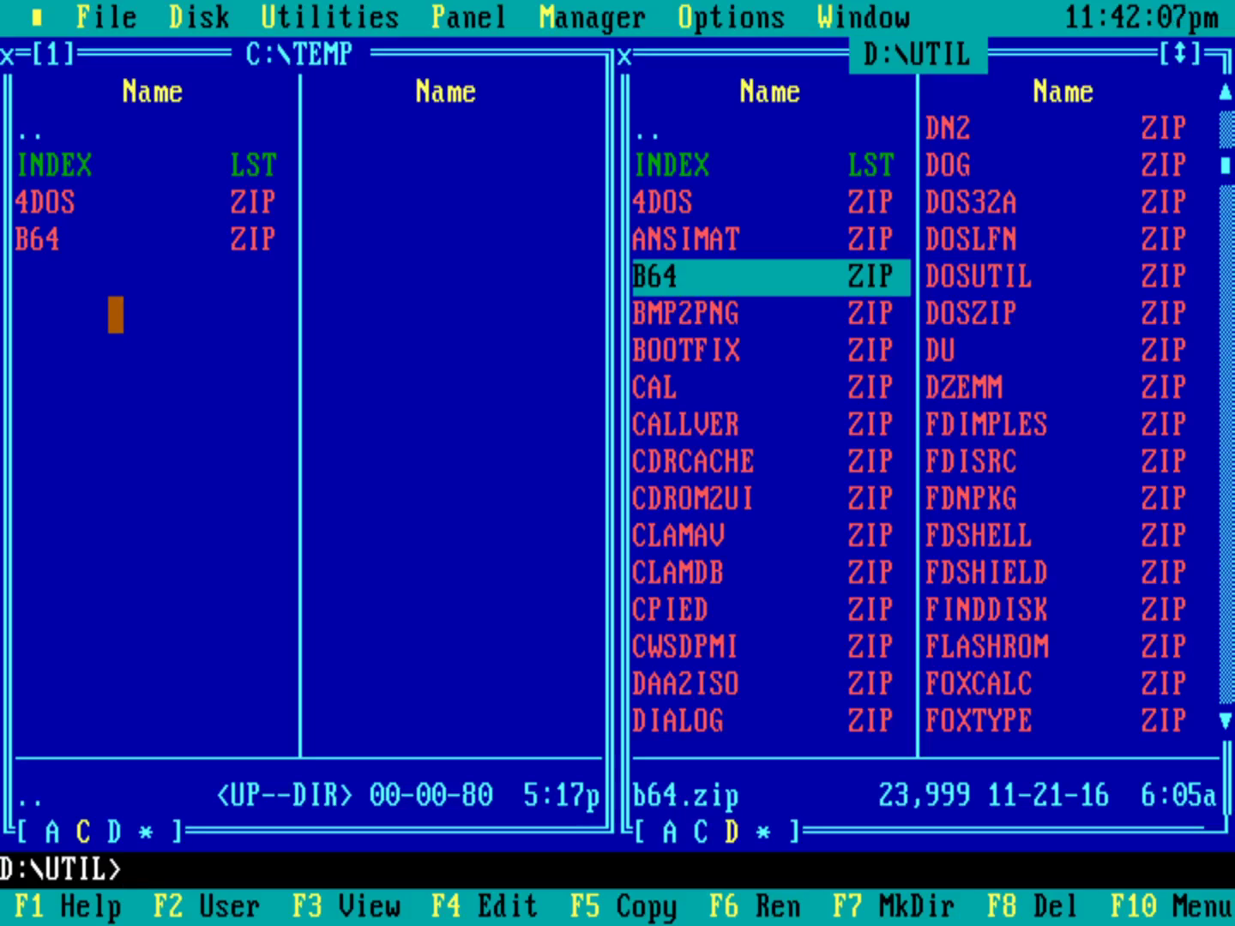
# Browse the Utilities, Panel and Manager menus, ending on the Manager menu.
pyautogui.click(346, 17)
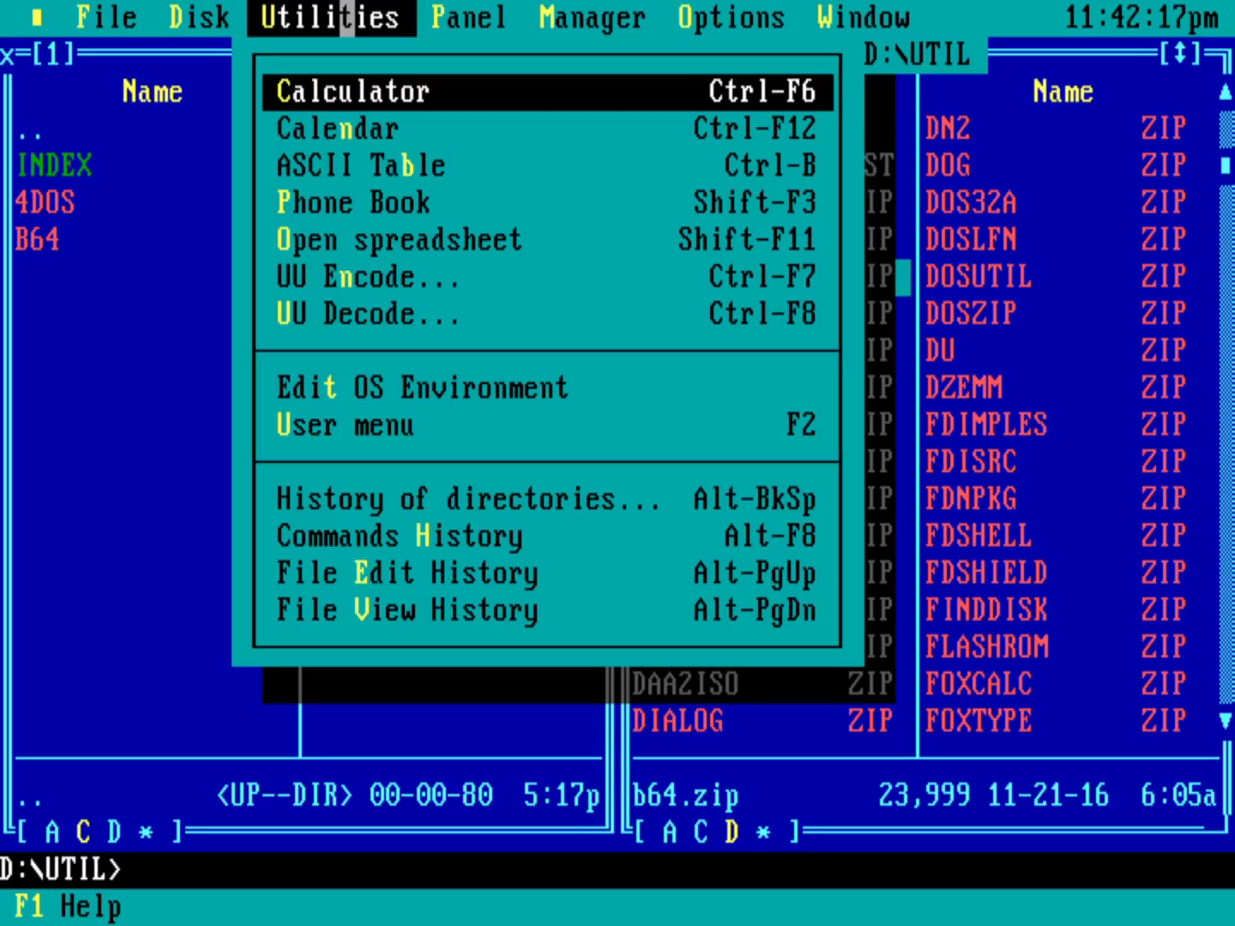
pyautogui.click(455, 18)
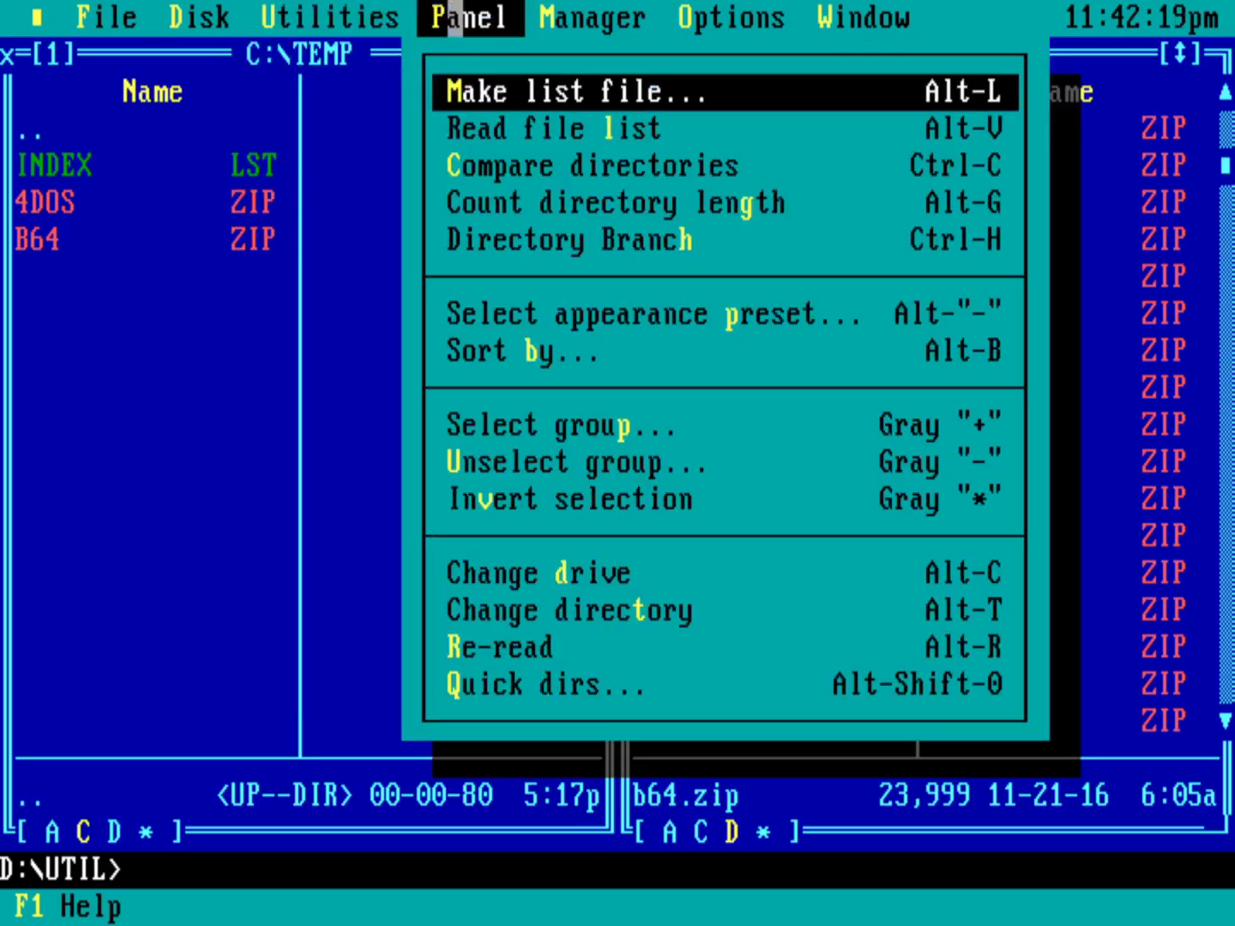
pyautogui.click(580, 18)
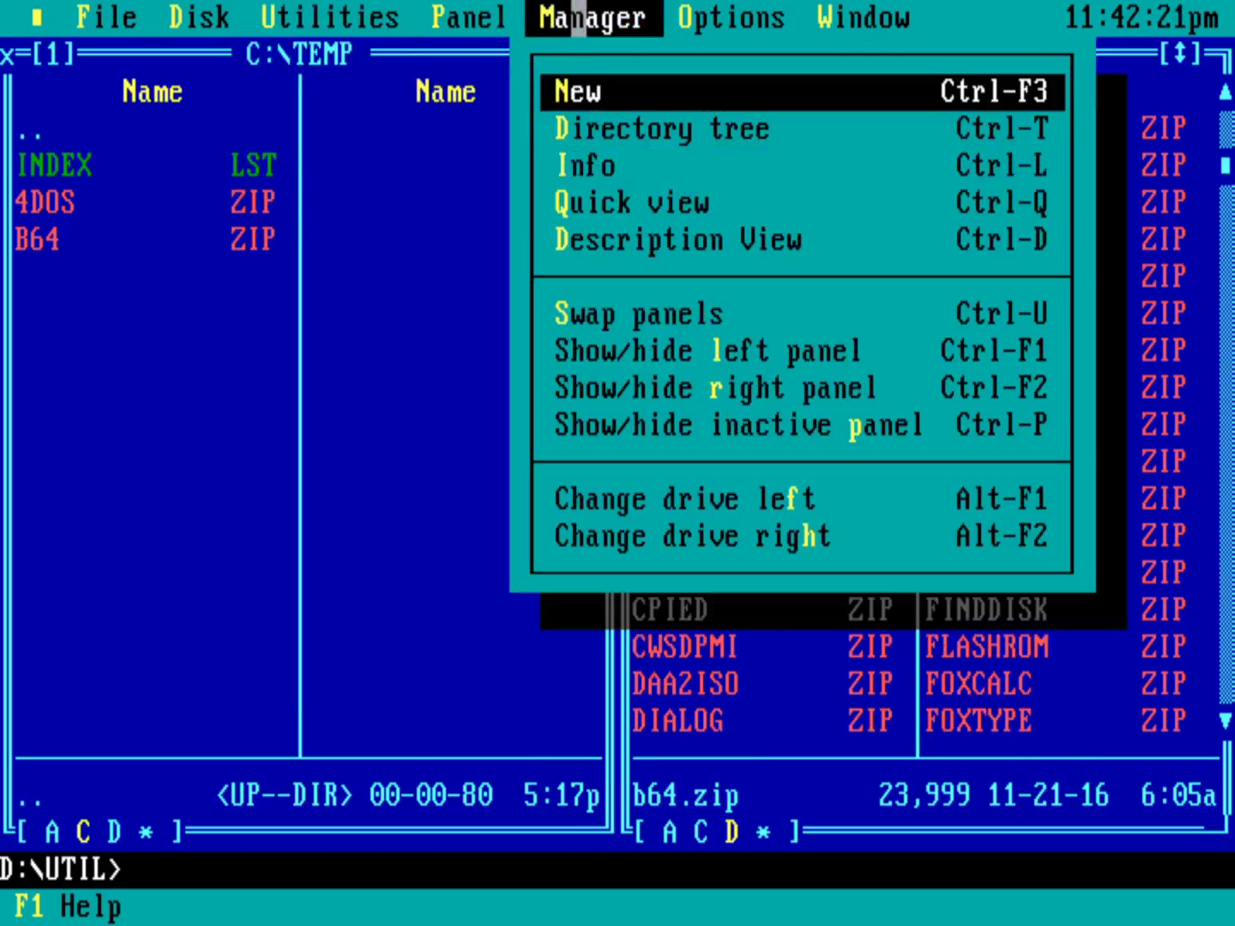
# Load the B&W.Pal colour palette from the Options menu.
pyautogui.click(733, 18)
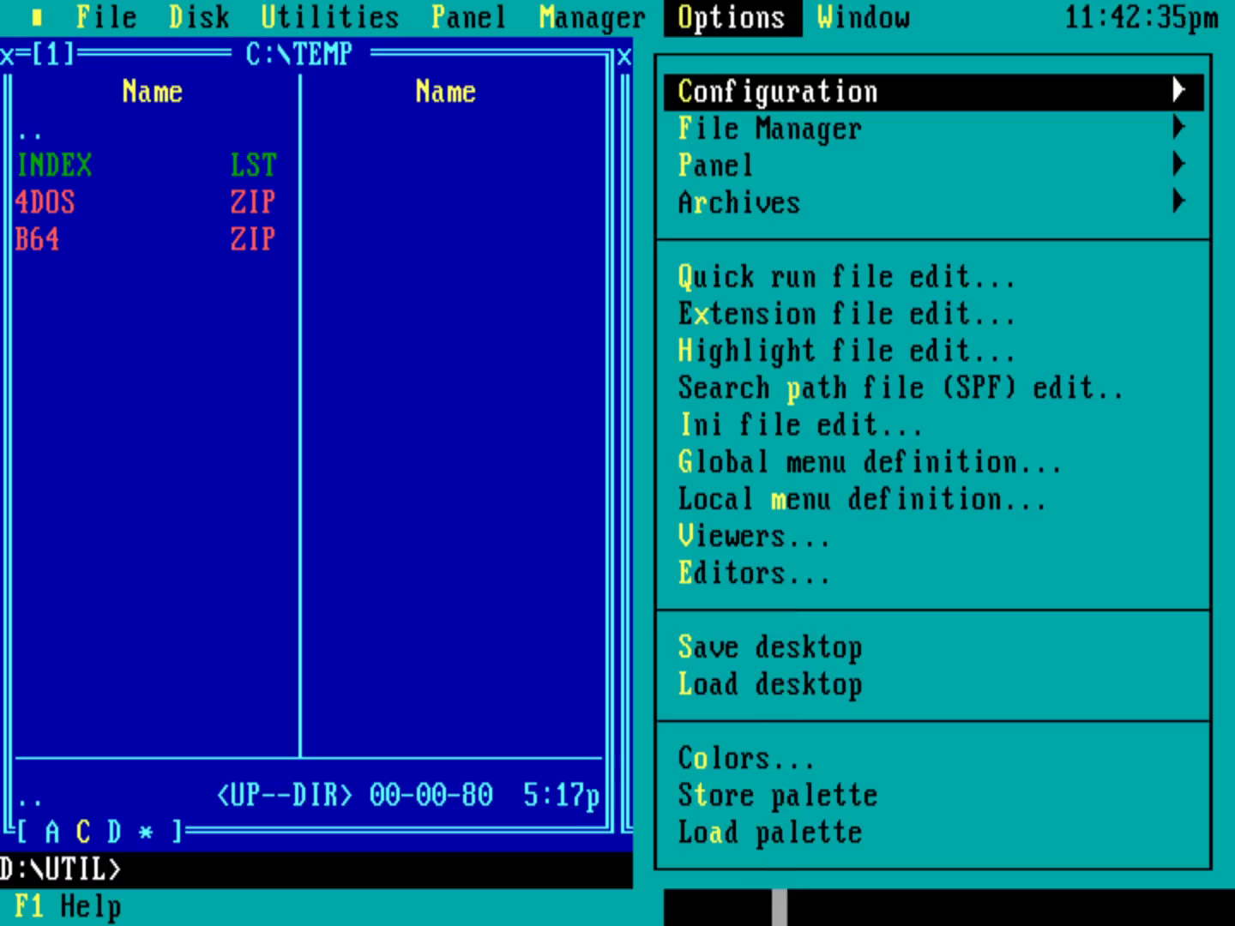
pyautogui.click(779, 832)
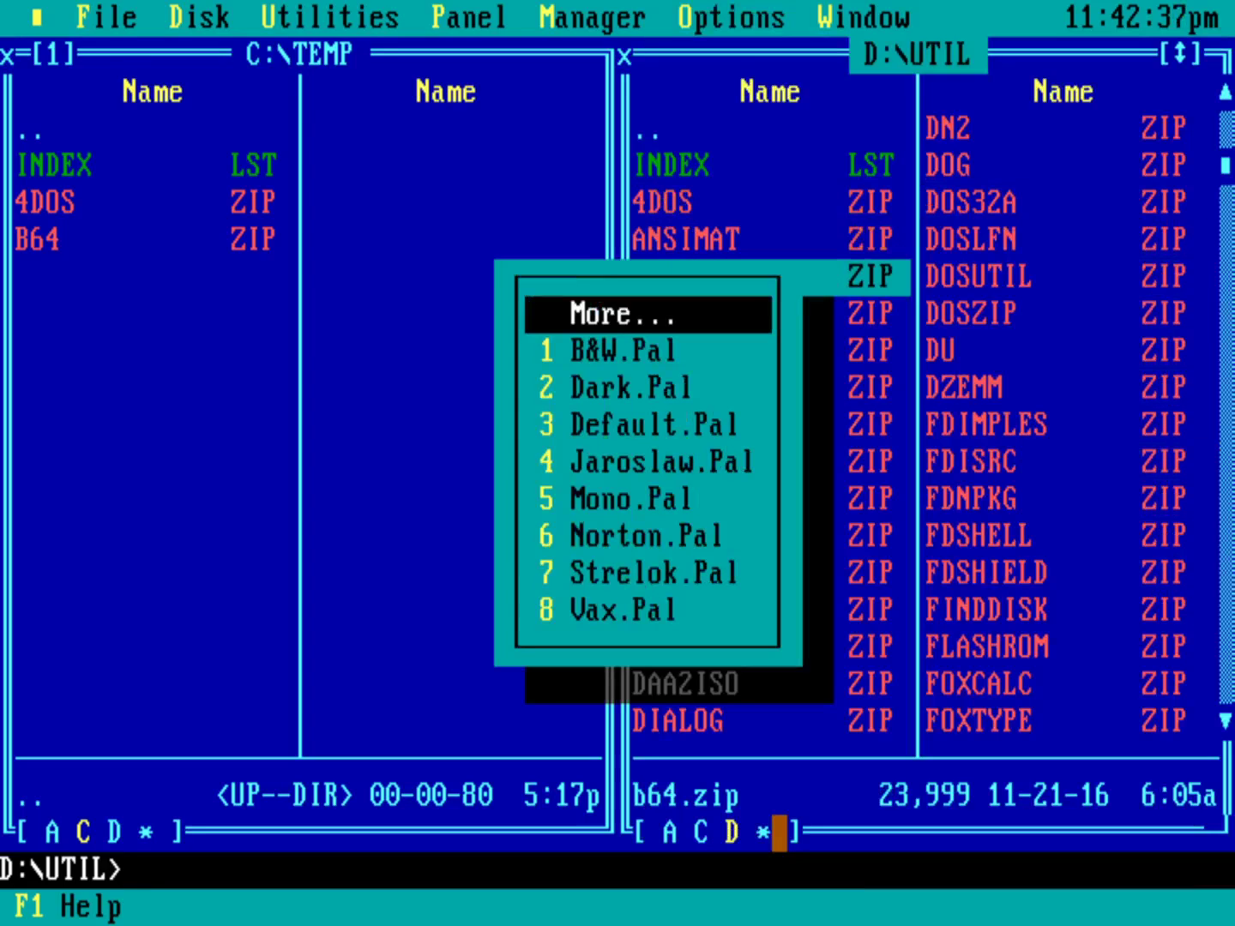
pyautogui.click(626, 350)
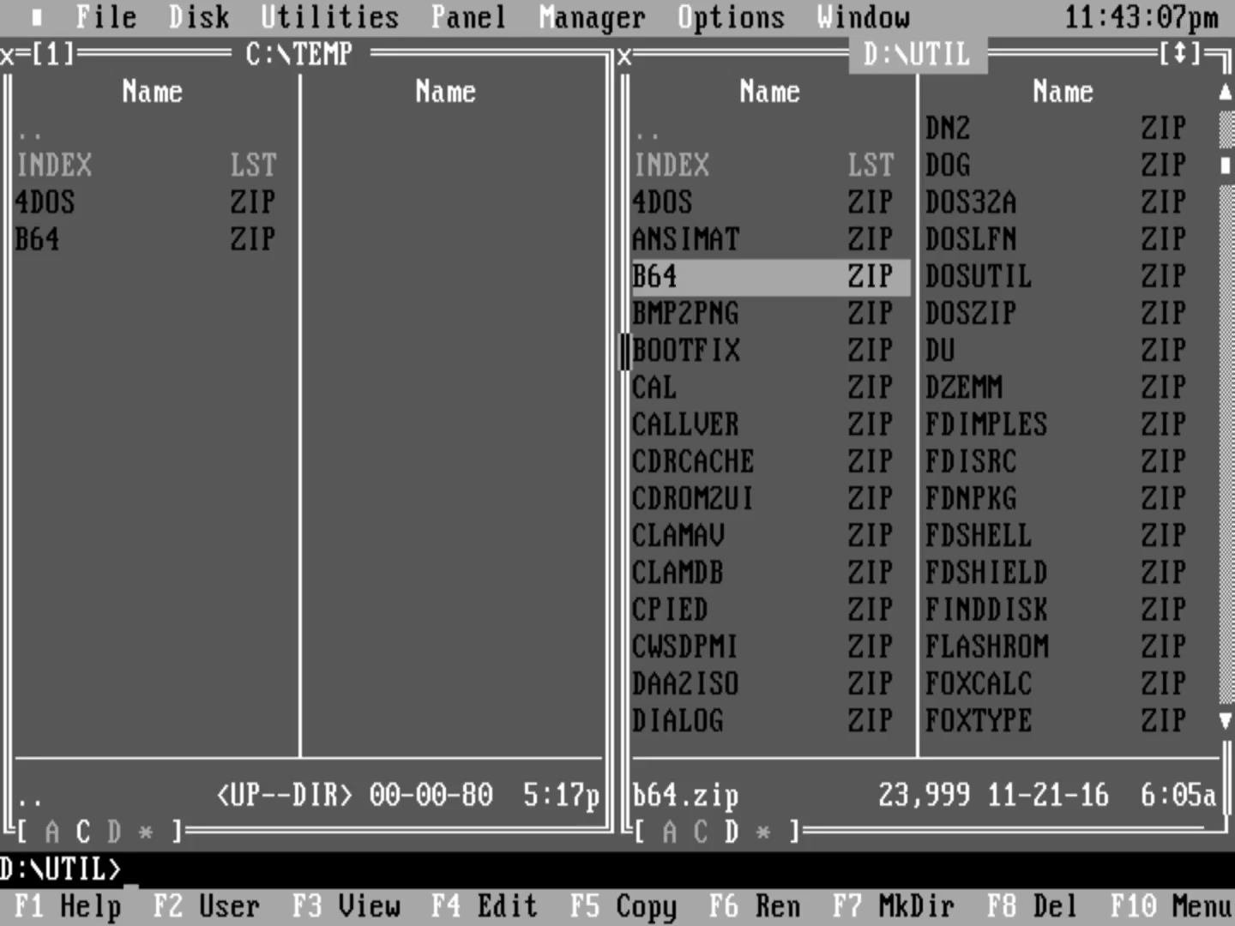
# Load the Dark.Pal colour palette from the Options palette list.
pyautogui.click(733, 18)
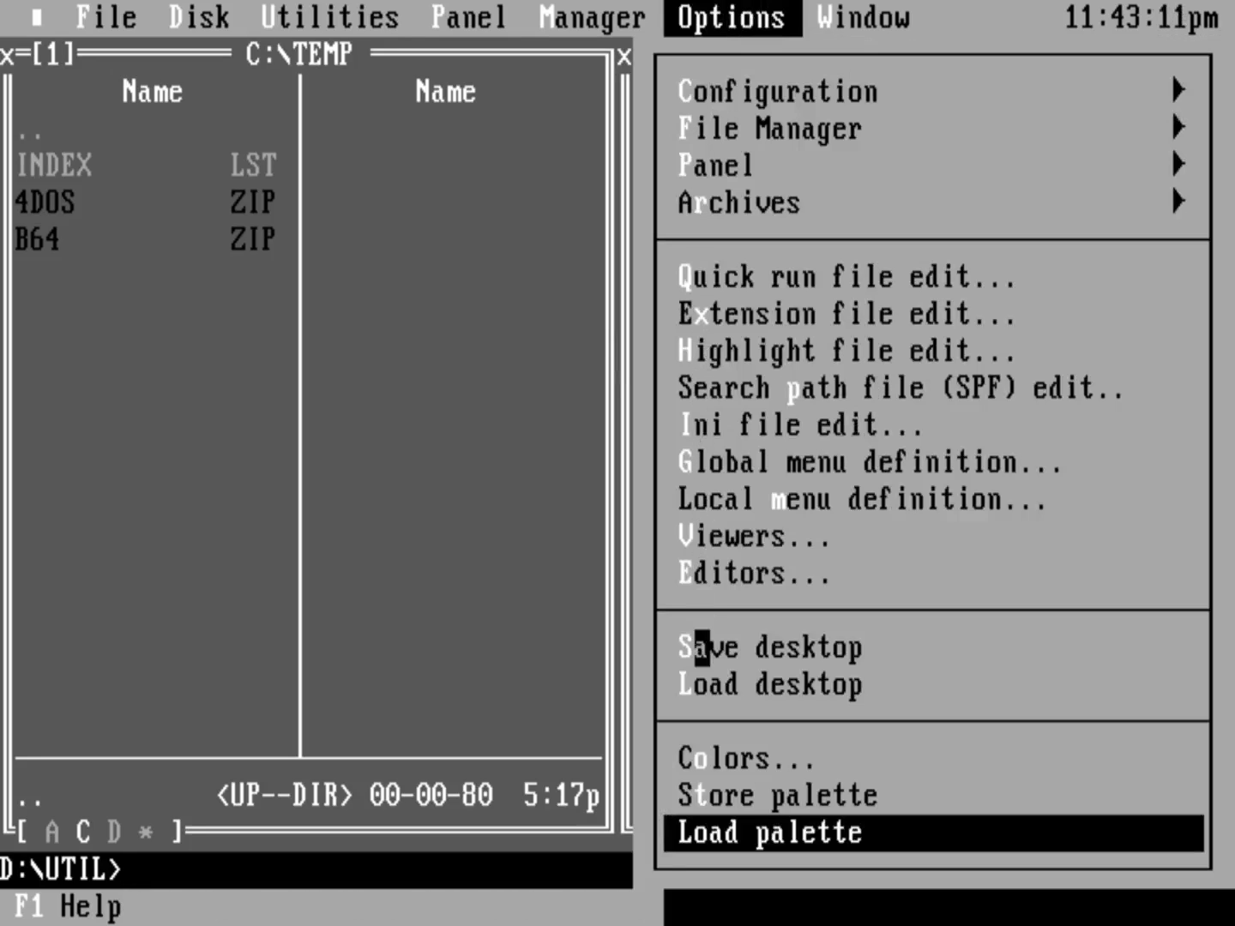
pyautogui.click(708, 832)
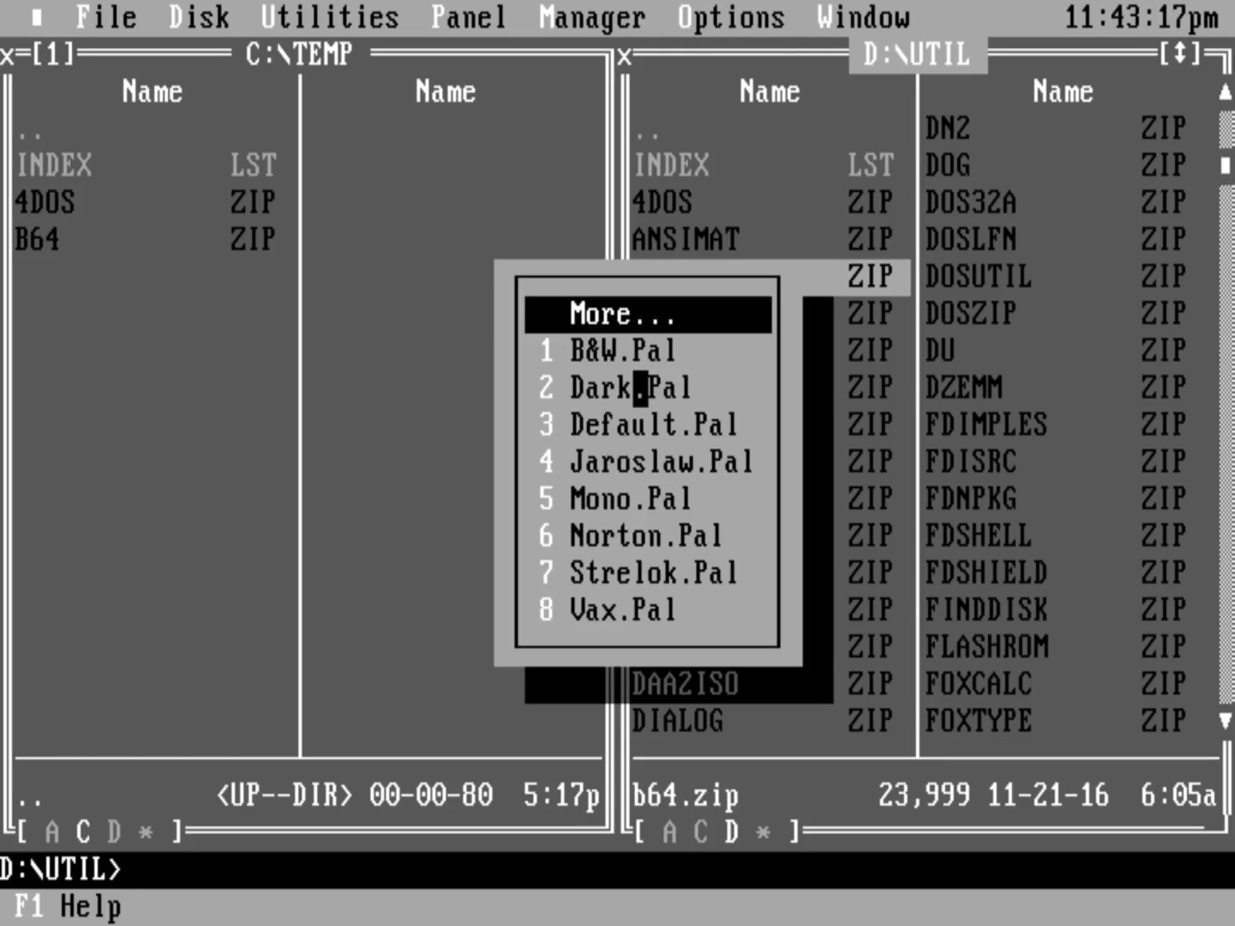
pyautogui.click(640, 389)
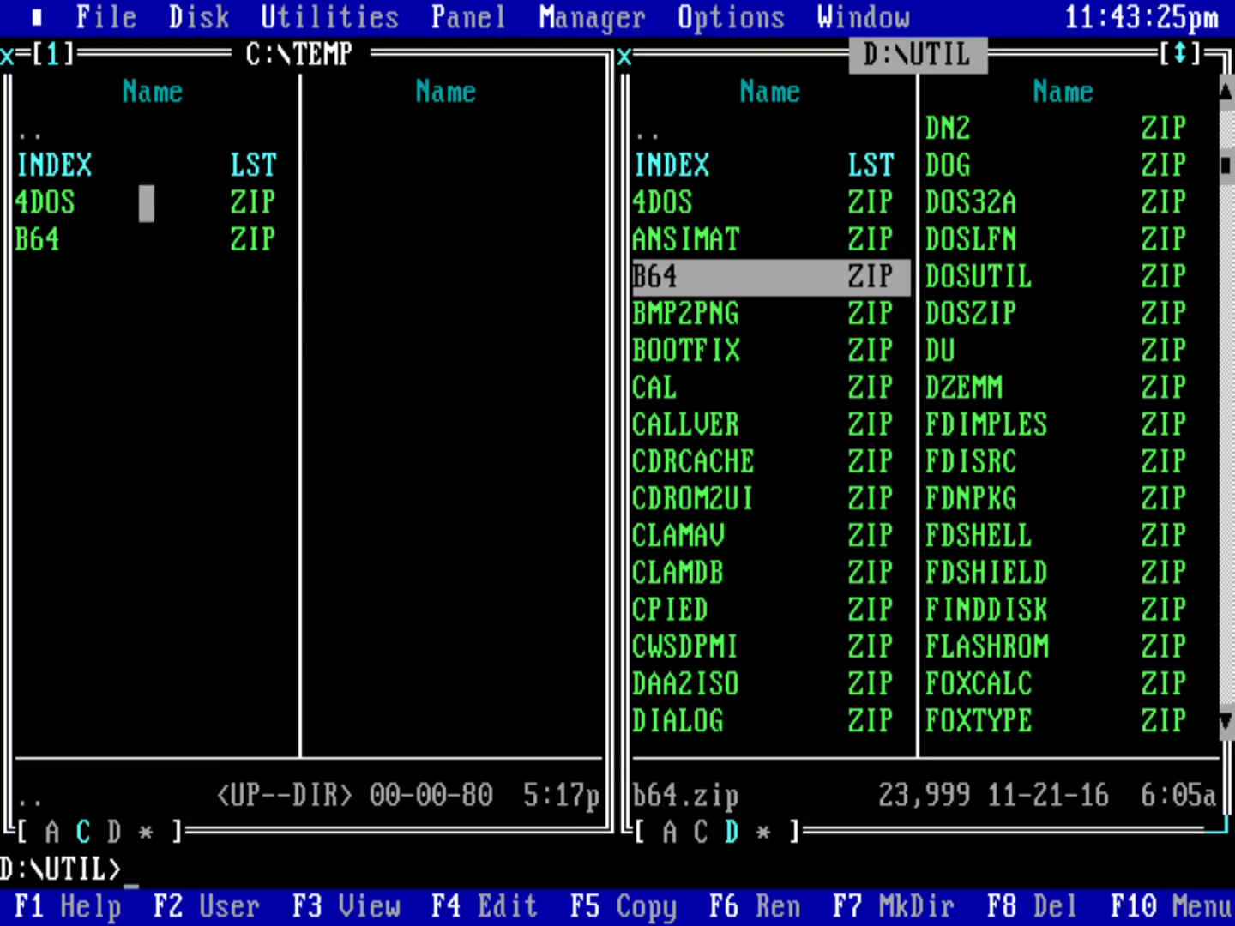
# Take the left panel from C:\TEMP up to C:\ and into the DN2 folder.
pyautogui.click(37, 130)
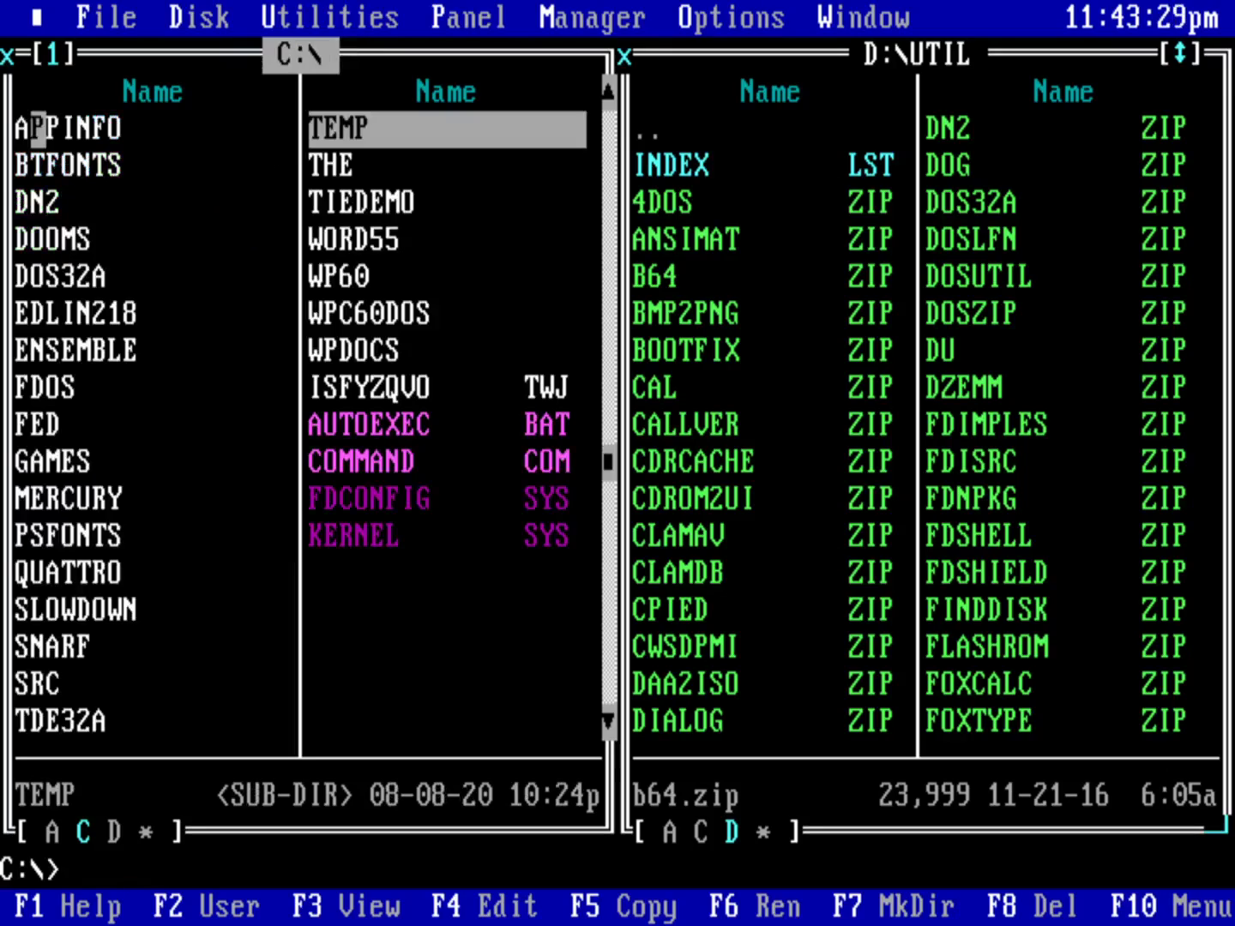
pyautogui.doubleClick(38, 130)
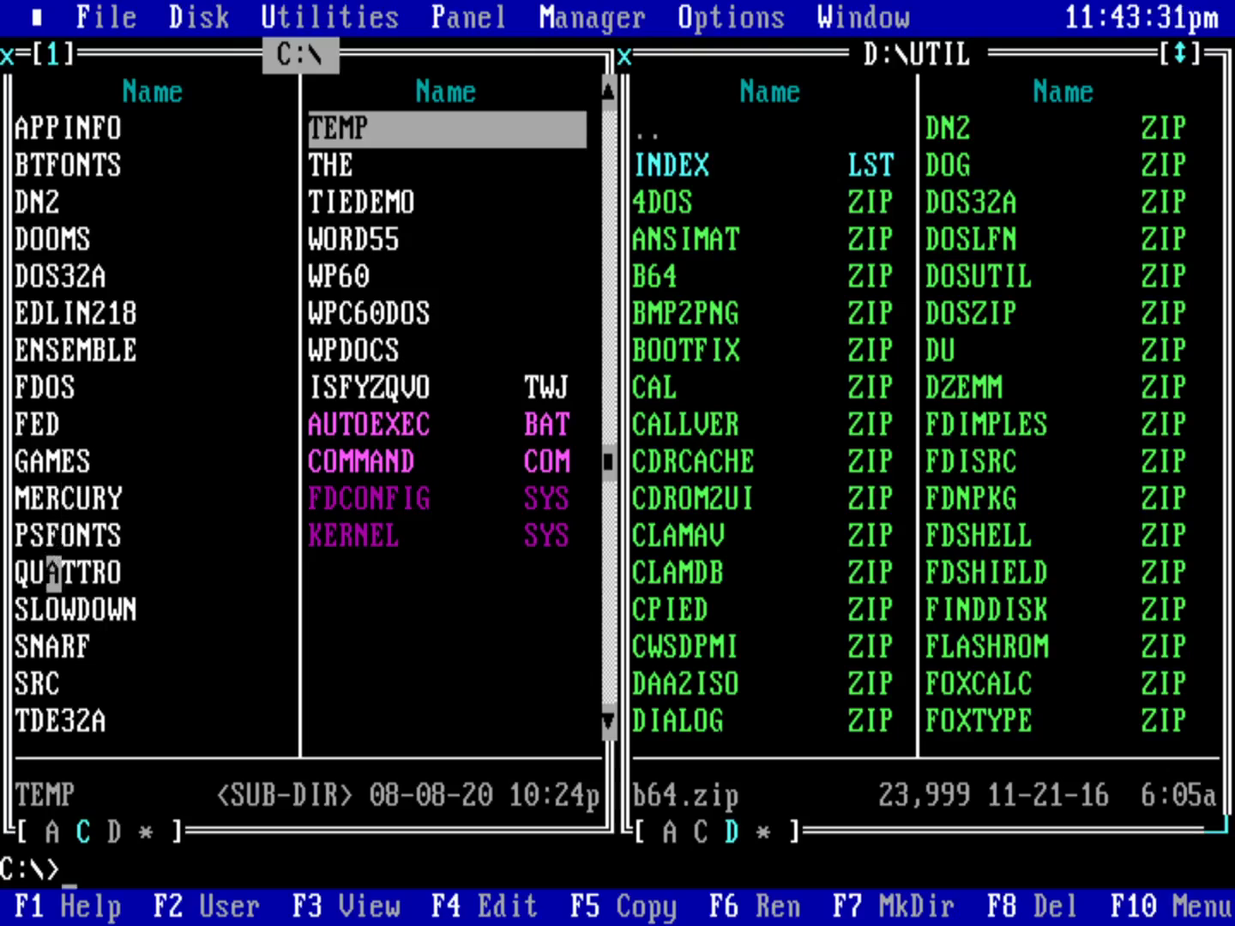
pyautogui.doubleClick(38, 203)
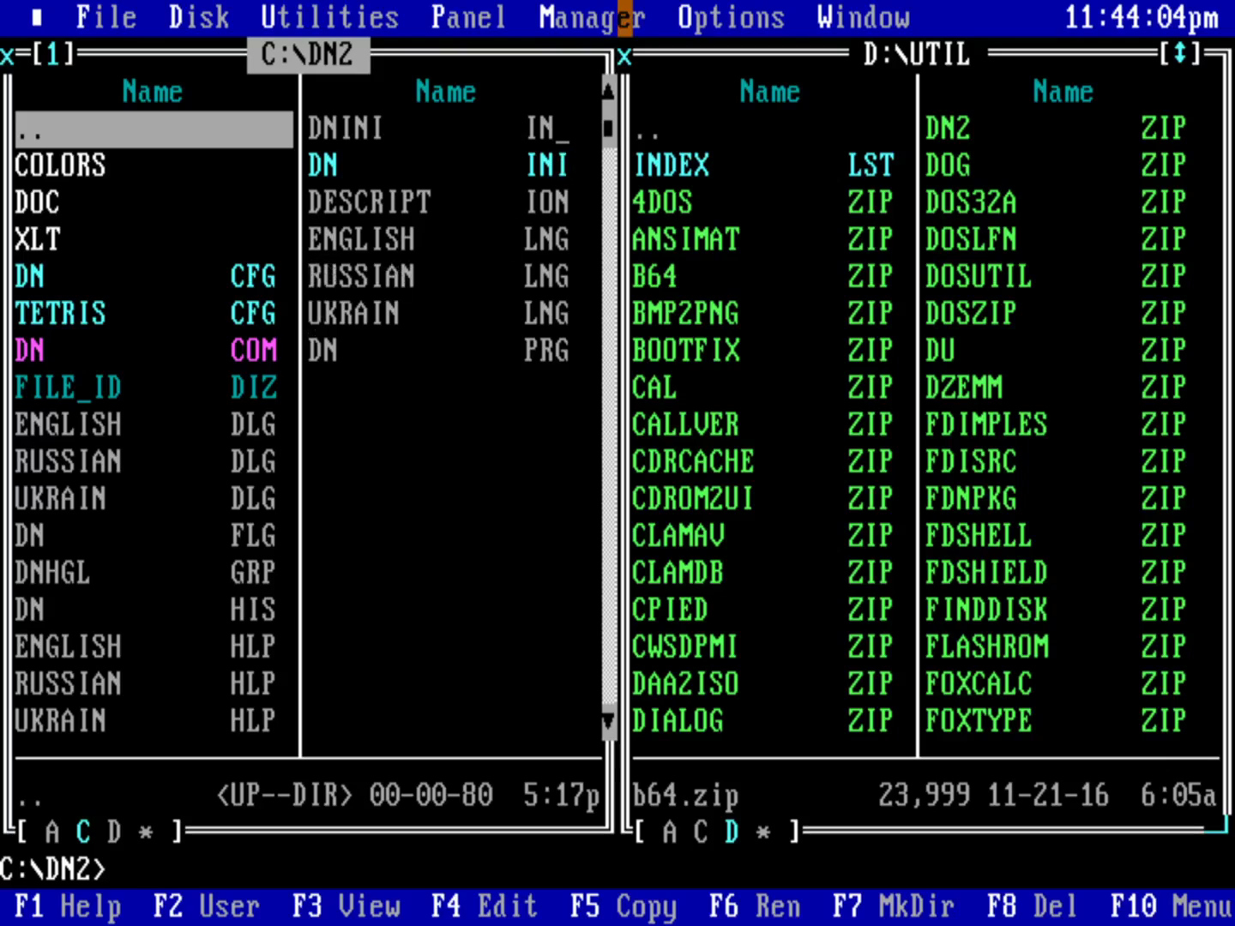
# Load the Mono.Pal colour palette, then reopen the Options menu.
pyautogui.click(697, 17)
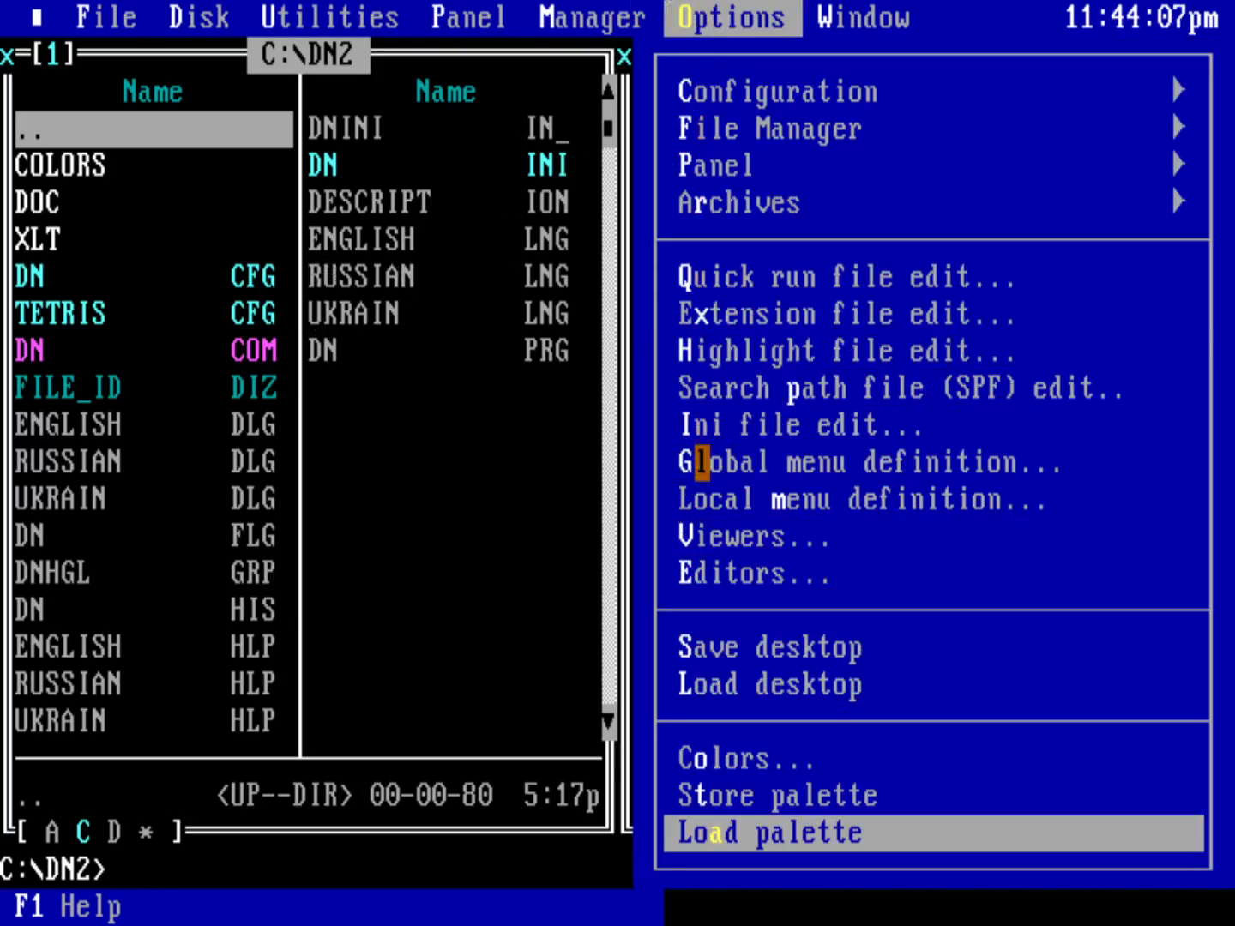
pyautogui.click(701, 832)
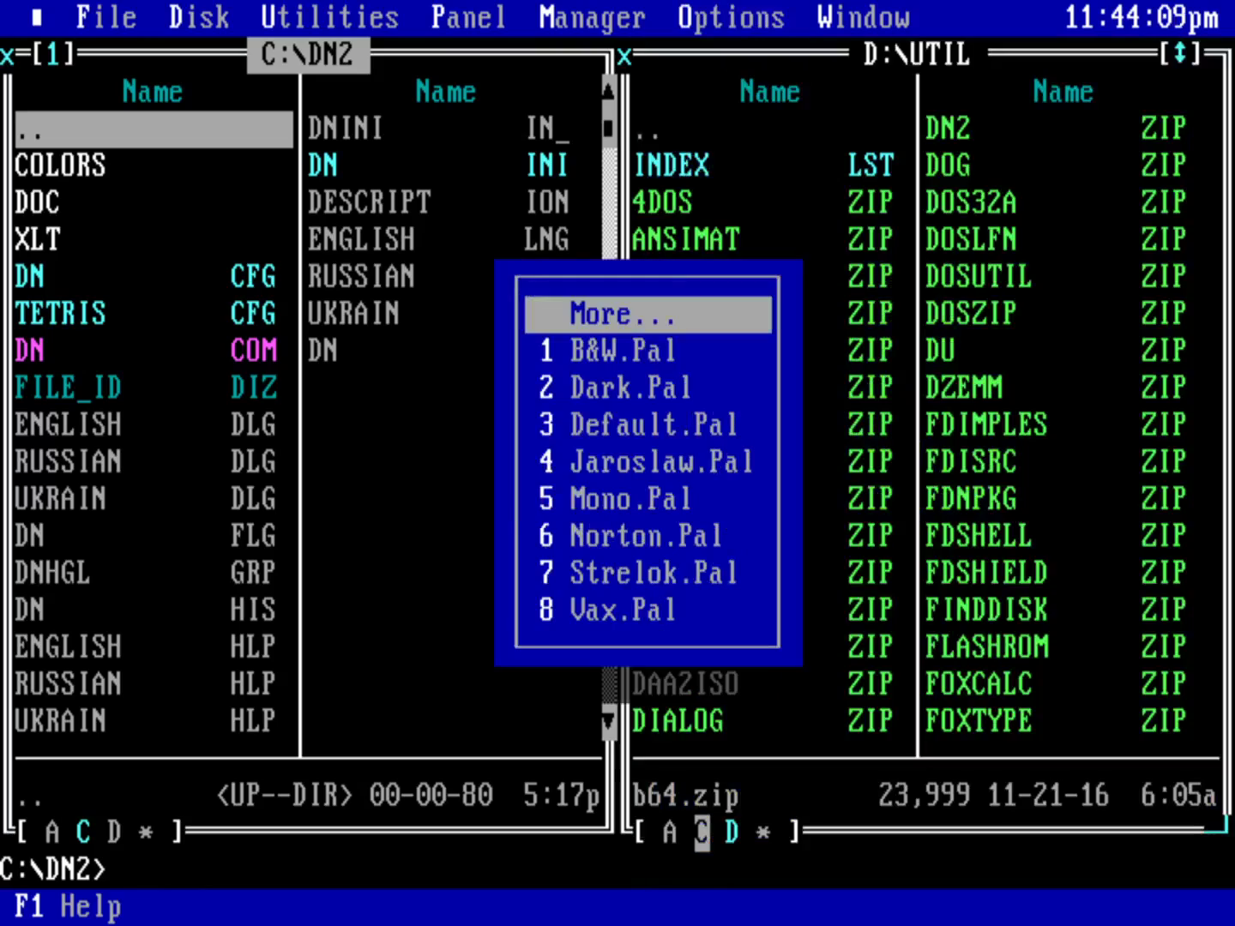
pyautogui.click(640, 498)
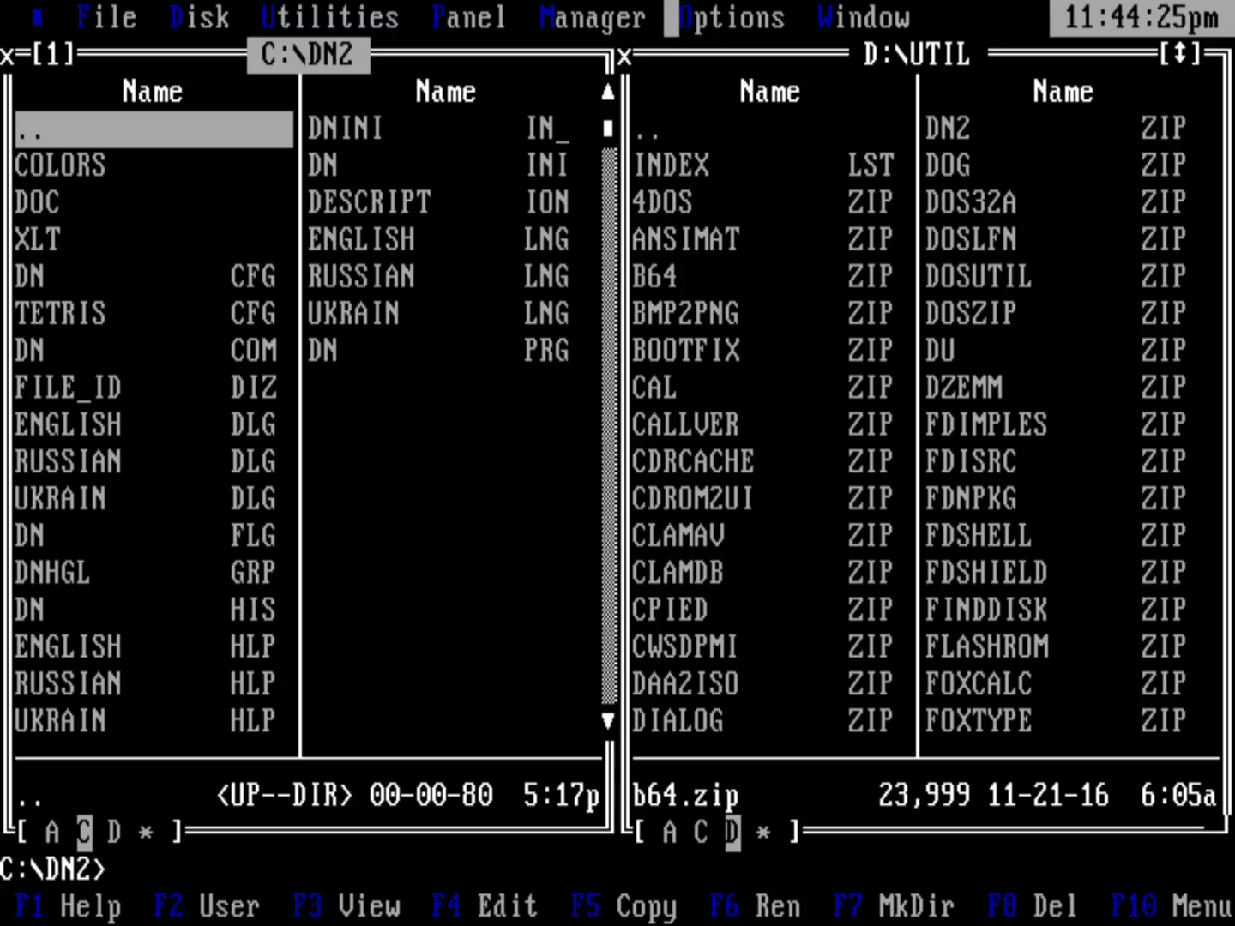
pyautogui.moveTo(686, 17); pyautogui.dragTo(714, 832)
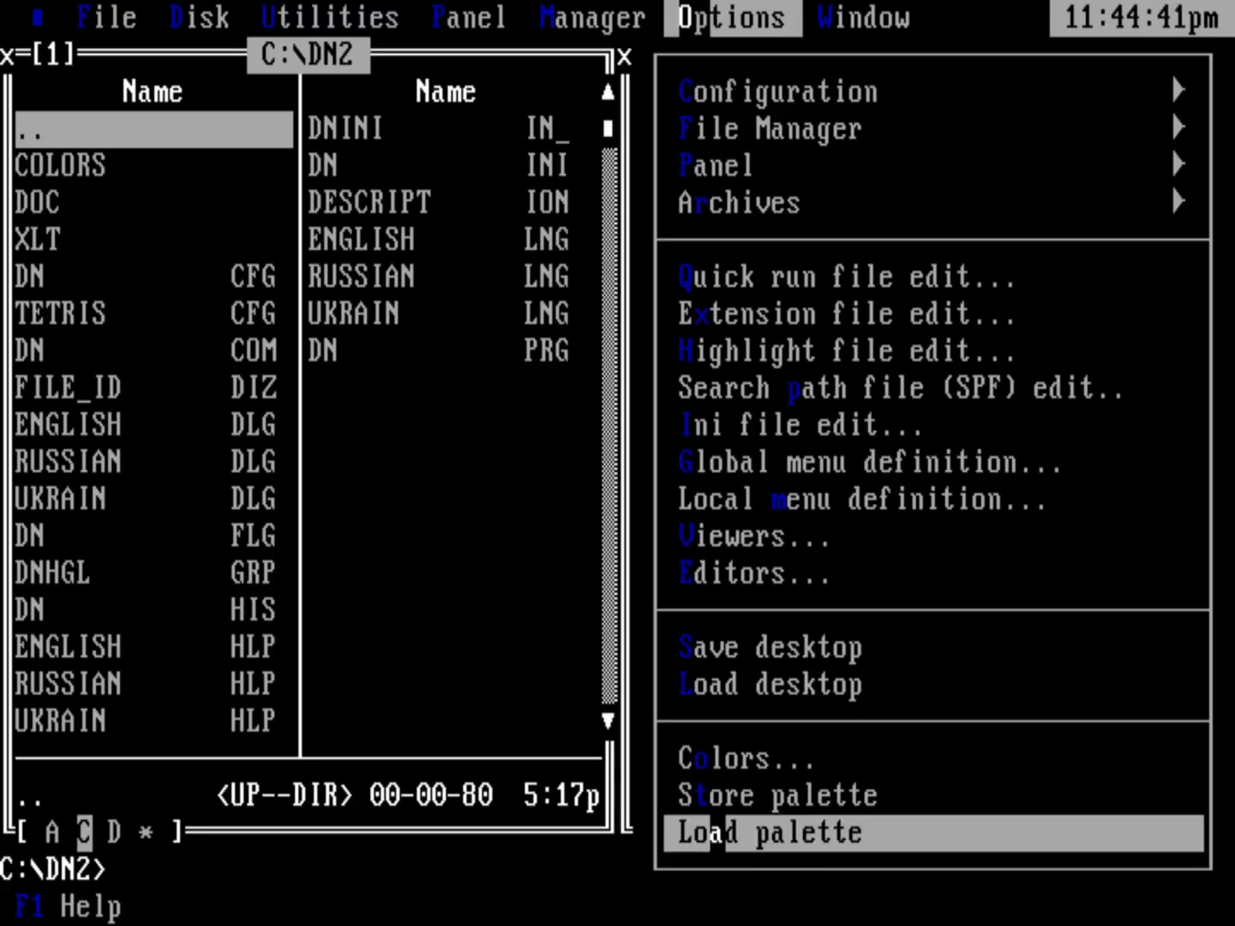
# Load the Vax.Pal colour palette for green and cyan text on black.
pyautogui.click(734, 833)
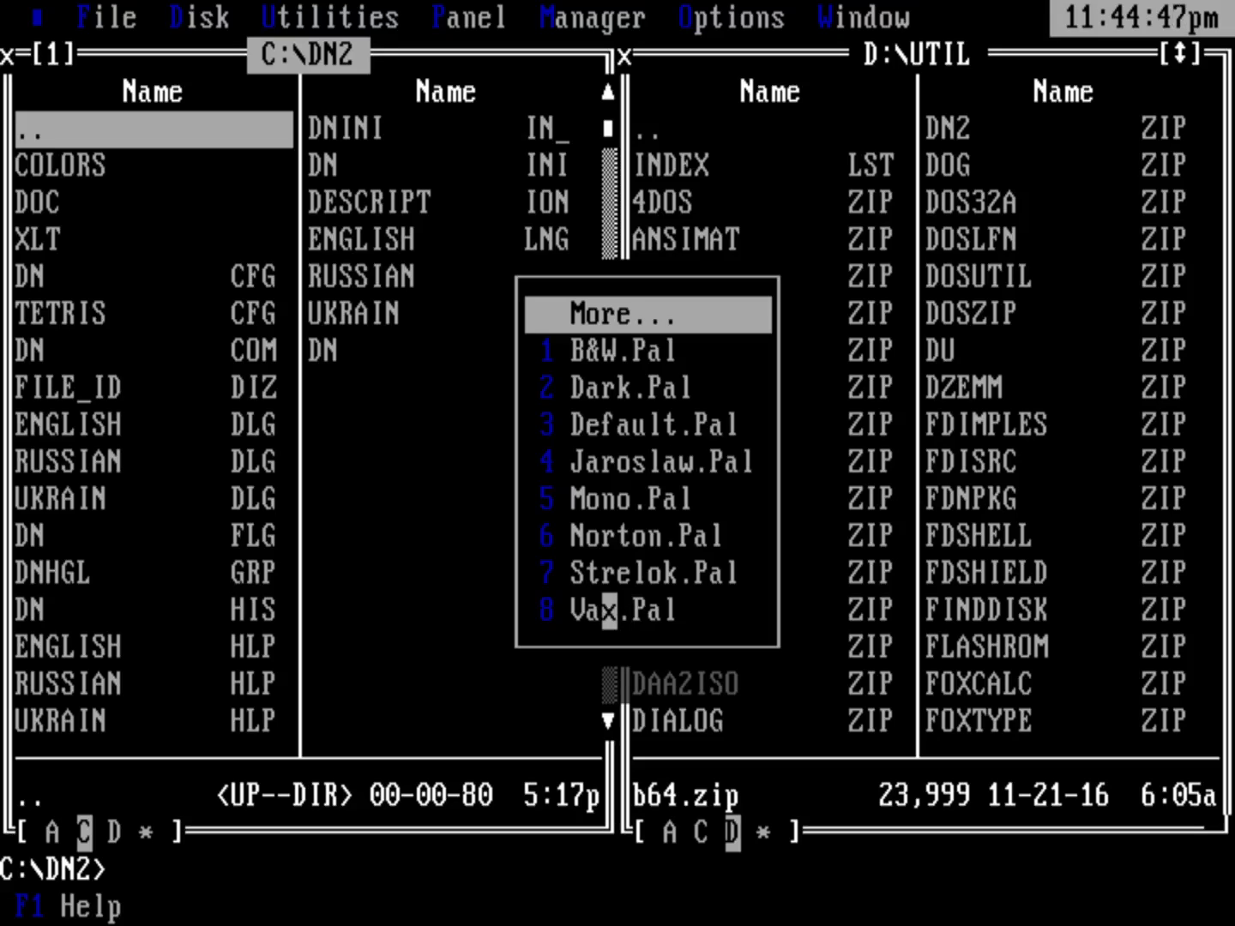
pyautogui.click(609, 610)
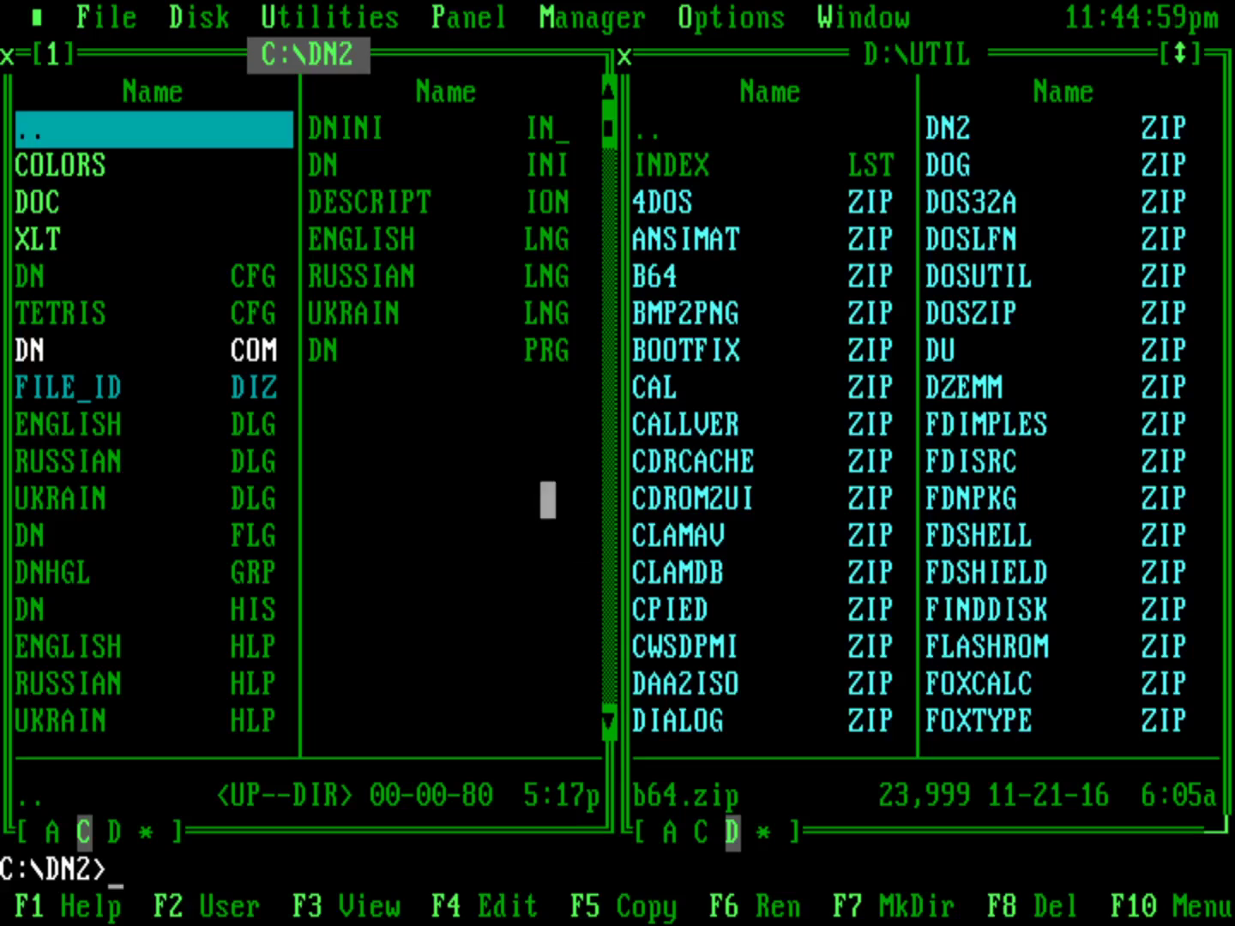
# Exit DOS Navigator via File > Exit, confirming with Yes to reach the C:\DN2 prompt.
pyautogui.click(130, 18)
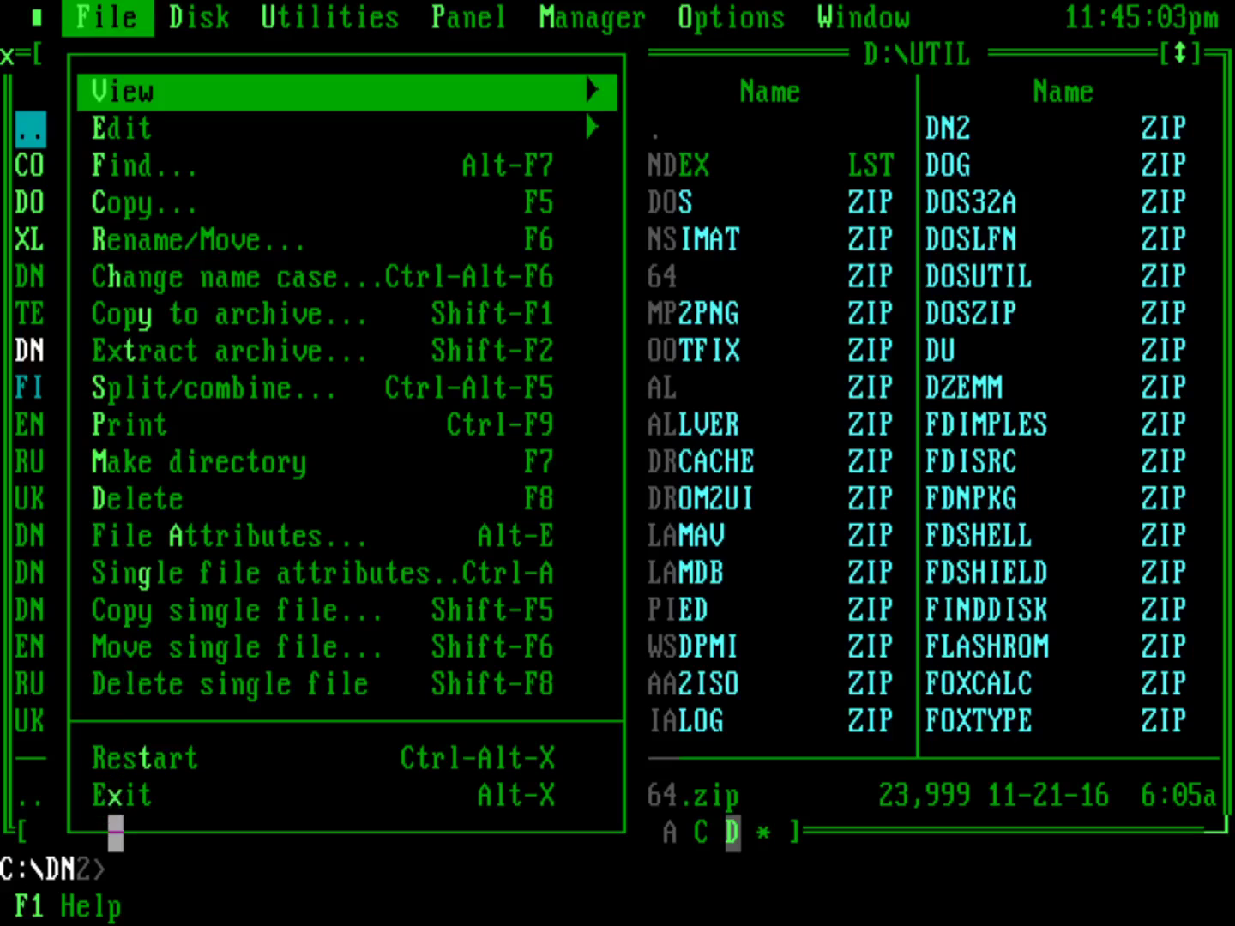
pyautogui.click(116, 795)
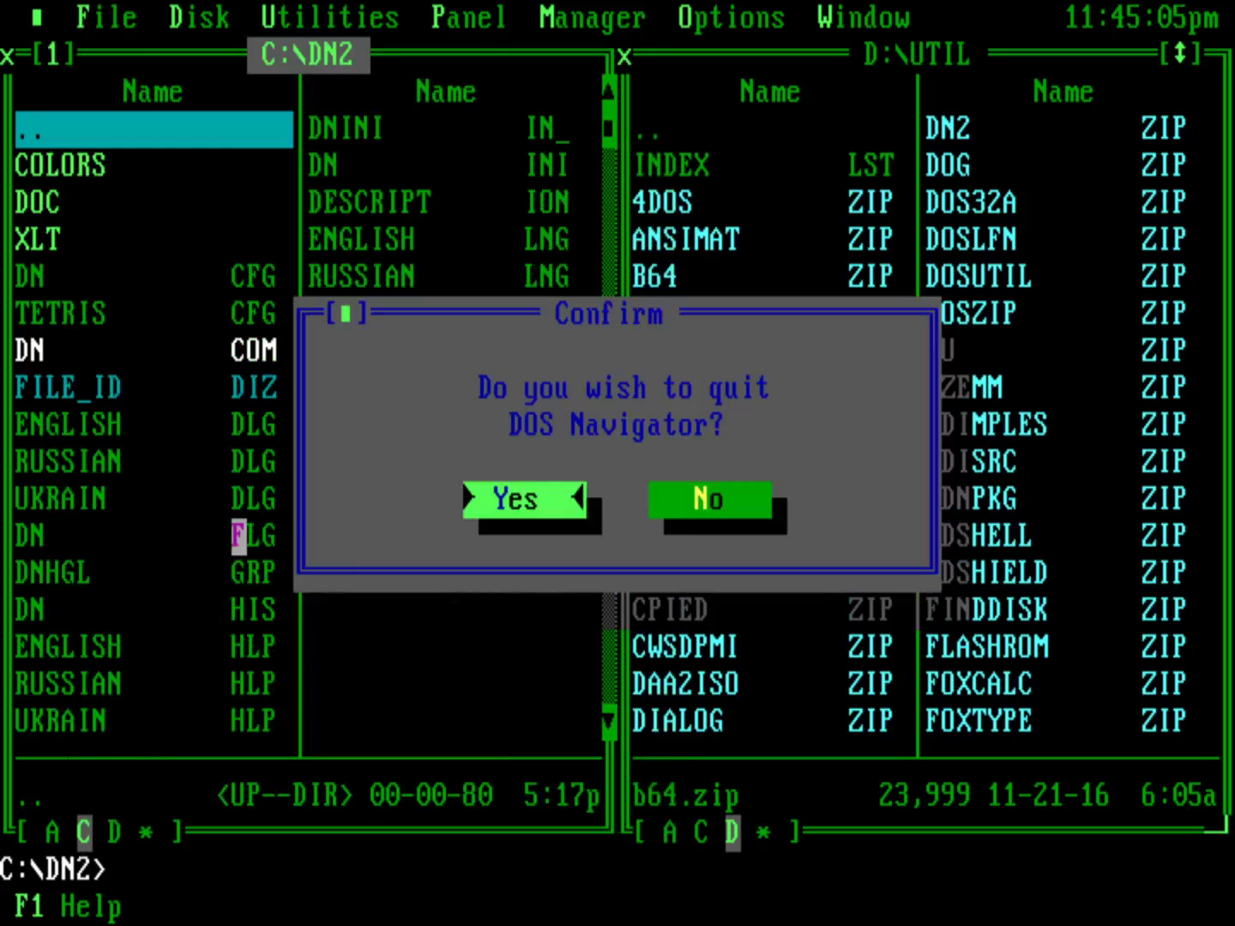
pyautogui.click(531, 499)
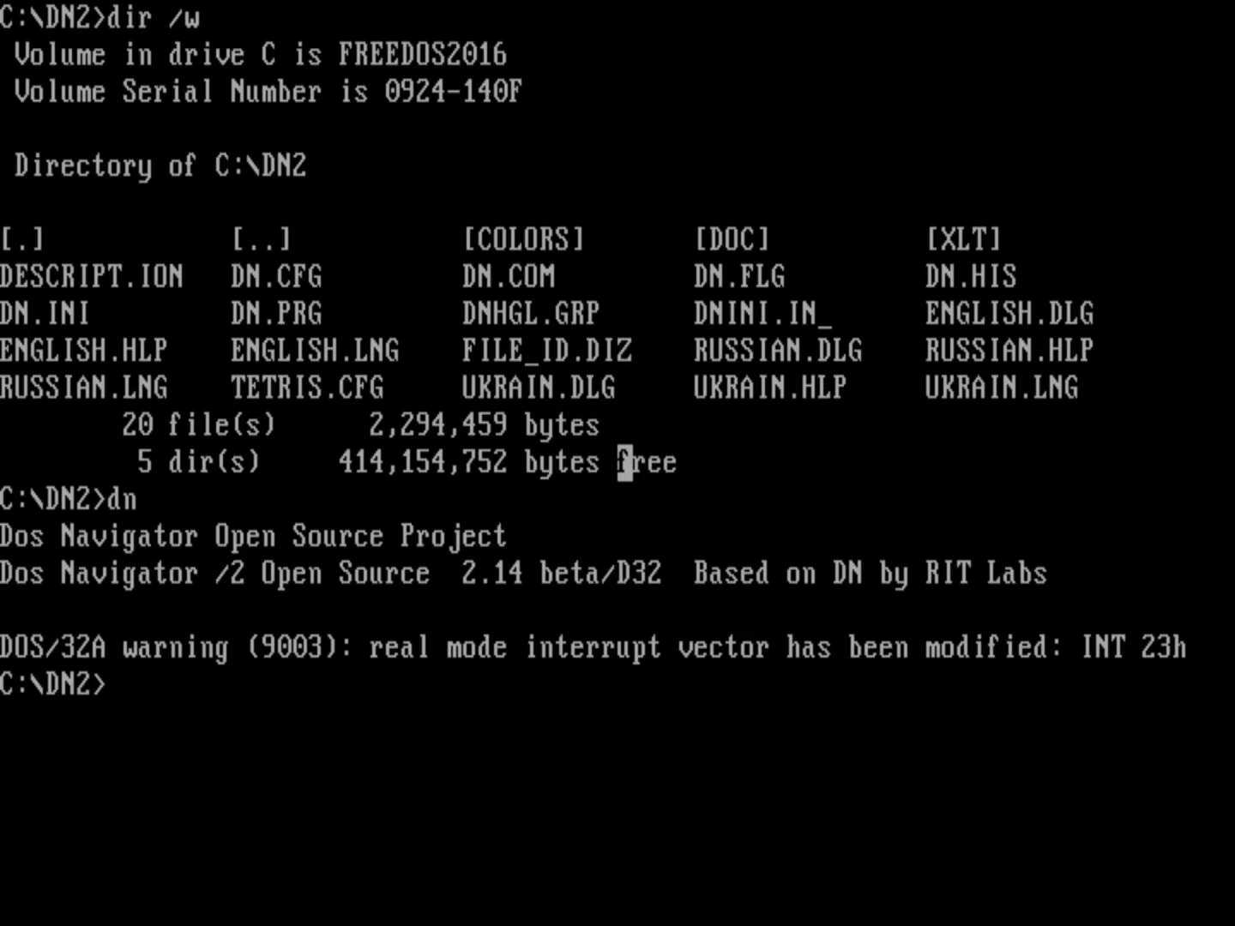